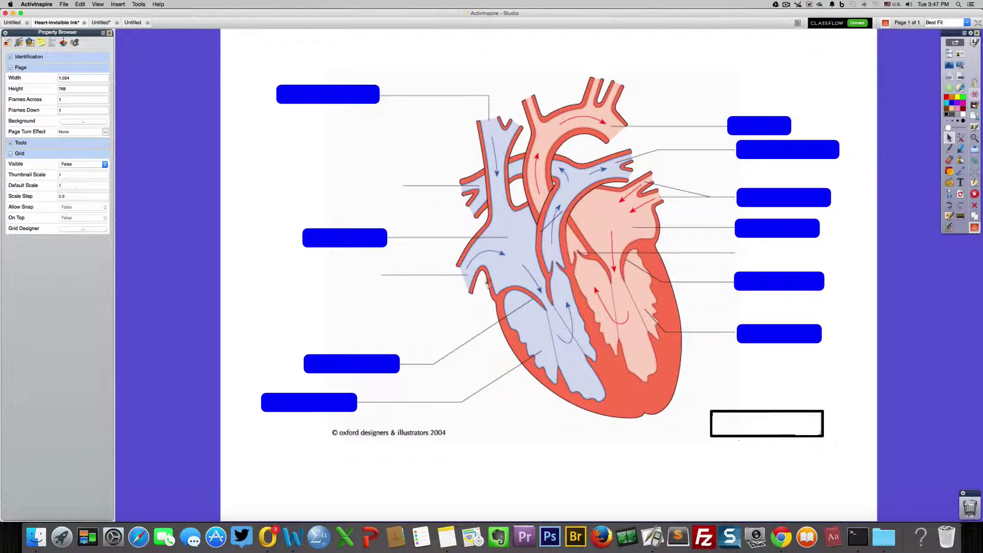
Slide the reveal box across the labels to uncover Left Ventricle and Bicuspid Valve
{"action": "mouse_move", "coordinate": [740, 428]}
{"action": "left_mouse_down"}
{"action": "mouse_move", "coordinate": [742, 378]}
{"action": "mouse_move", "coordinate": [743, 435]}
{"action": "mouse_move", "coordinate": [743, 427]}
{"action": "left_mouse_up"}
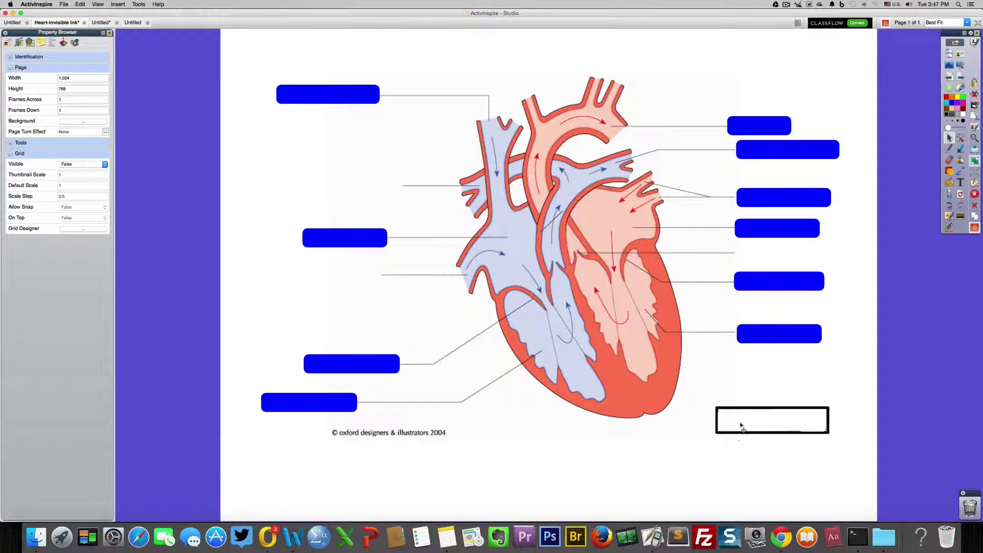
{"action": "left_click_drag", "start_coordinate": [741, 426], "coordinate": [749, 425]}
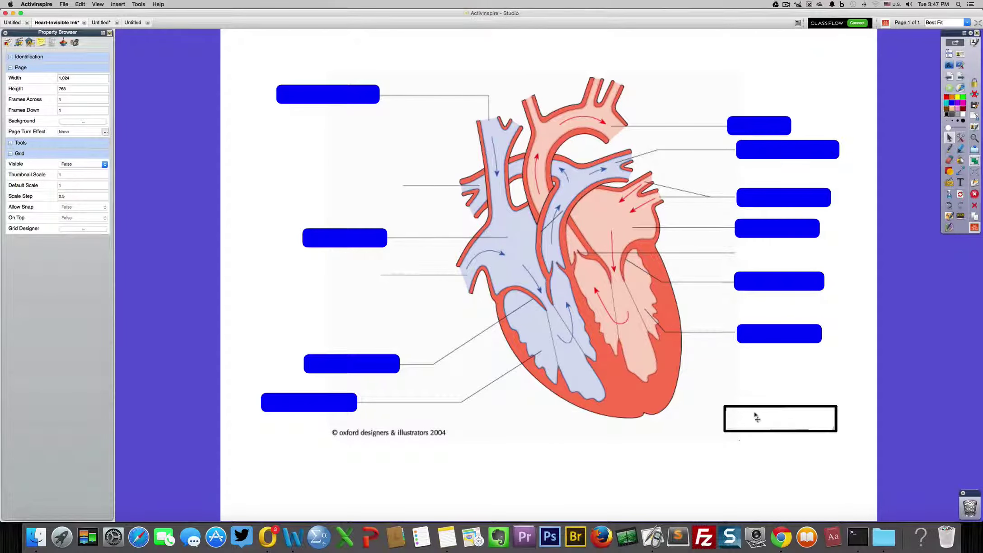
{"action": "left_click_drag", "start_coordinate": [757, 419], "coordinate": [758, 342]}
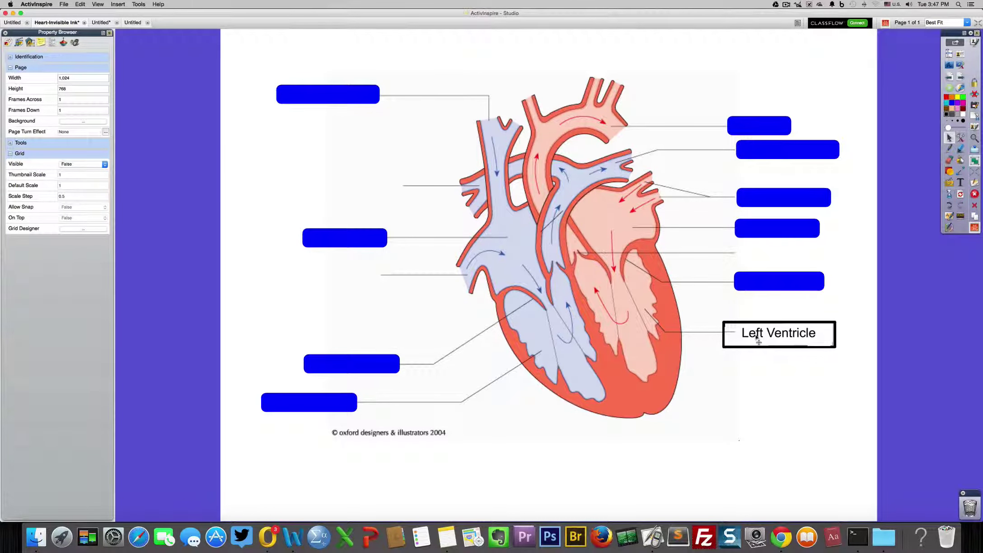
{"action": "left_click_drag", "start_coordinate": [758, 341], "coordinate": [728, 448]}
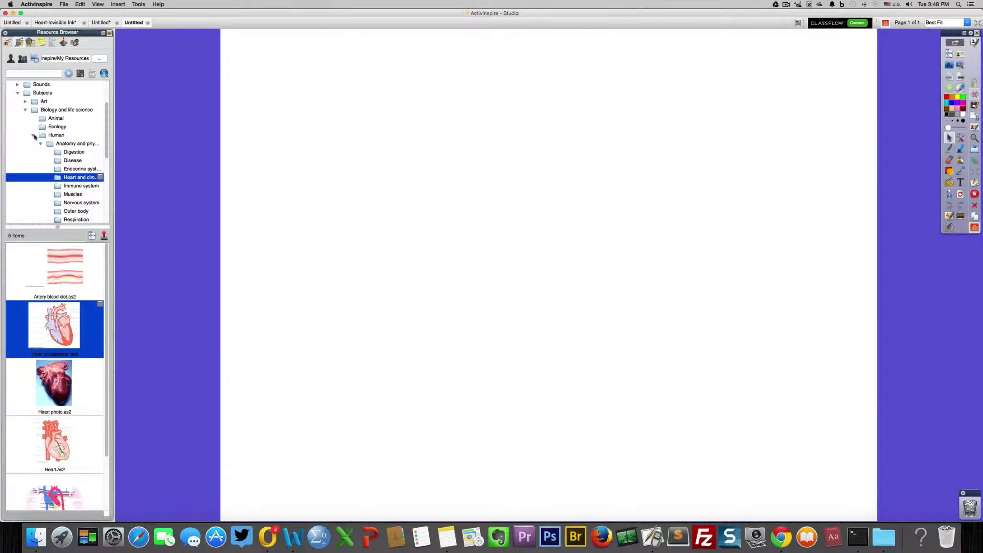
Browse Shared Resources > Subjects > Biology > Human to Heart and circulation and select the heart cross-section
{"action": "scroll", "coordinate": [34, 137], "scroll_direction": "up", "scroll_amount": 3}
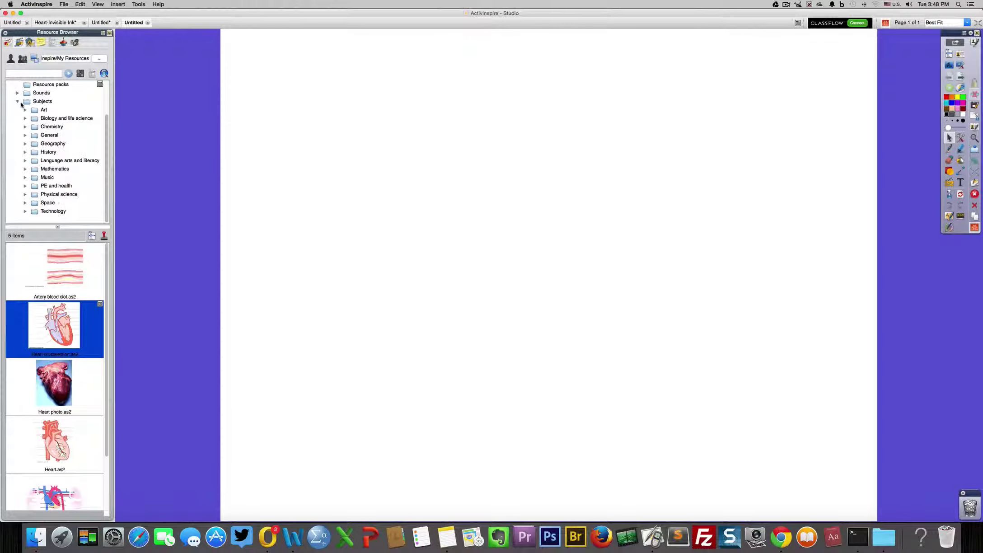
{"action": "left_click", "coordinate": [16, 145]}
{"action": "left_click", "coordinate": [18, 145]}
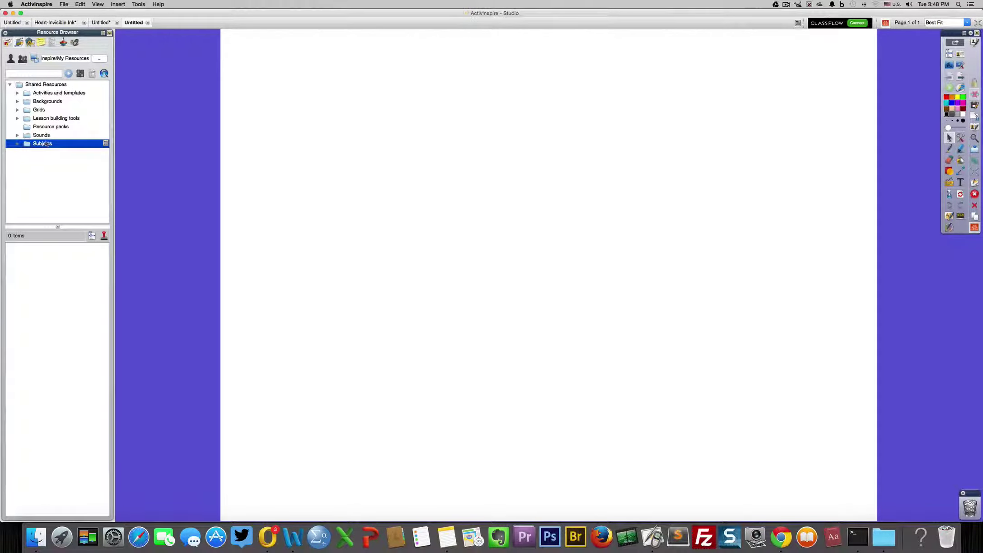
{"action": "left_click", "coordinate": [17, 144]}
{"action": "scroll", "coordinate": [48, 144], "scroll_direction": "down", "scroll_amount": 2}
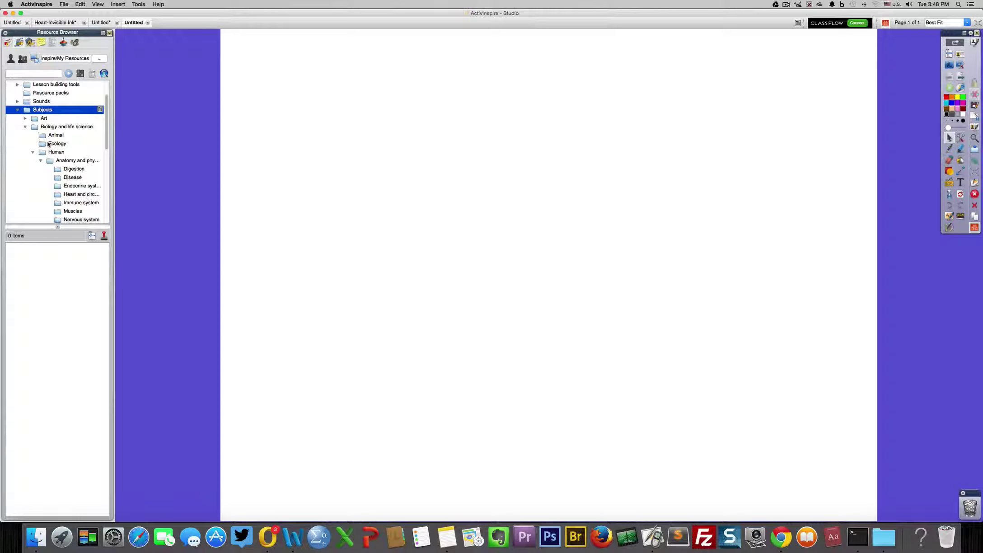
{"action": "left_click", "coordinate": [35, 128]}
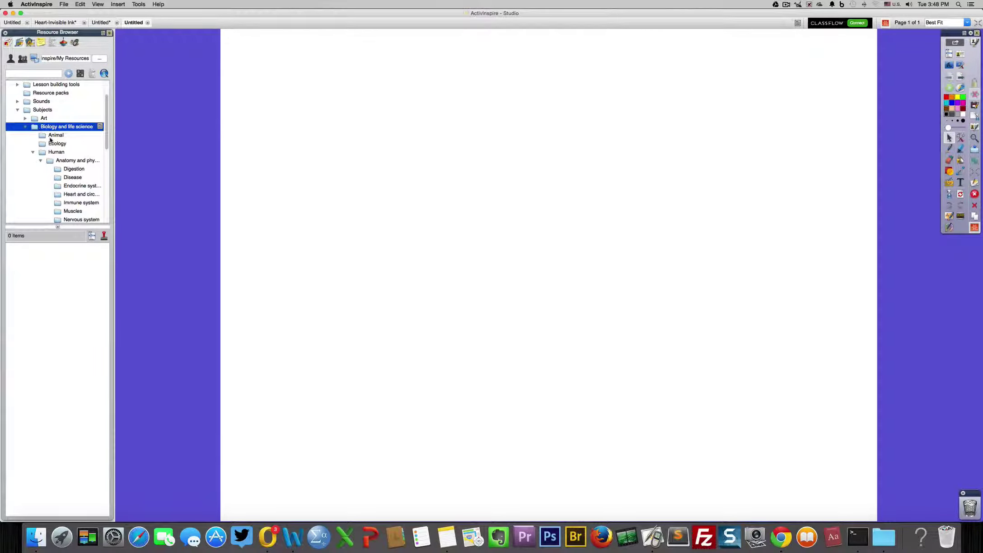
{"action": "scroll", "coordinate": [50, 140], "scroll_direction": "down", "scroll_amount": 3}
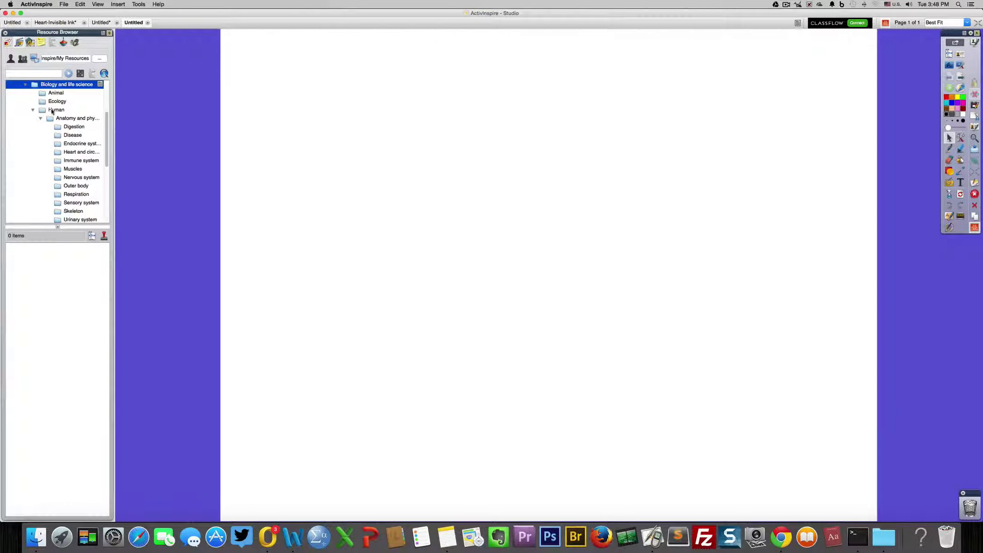
{"action": "left_click", "coordinate": [53, 110]}
{"action": "scroll", "coordinate": [68, 135], "scroll_direction": "up", "scroll_amount": 1}
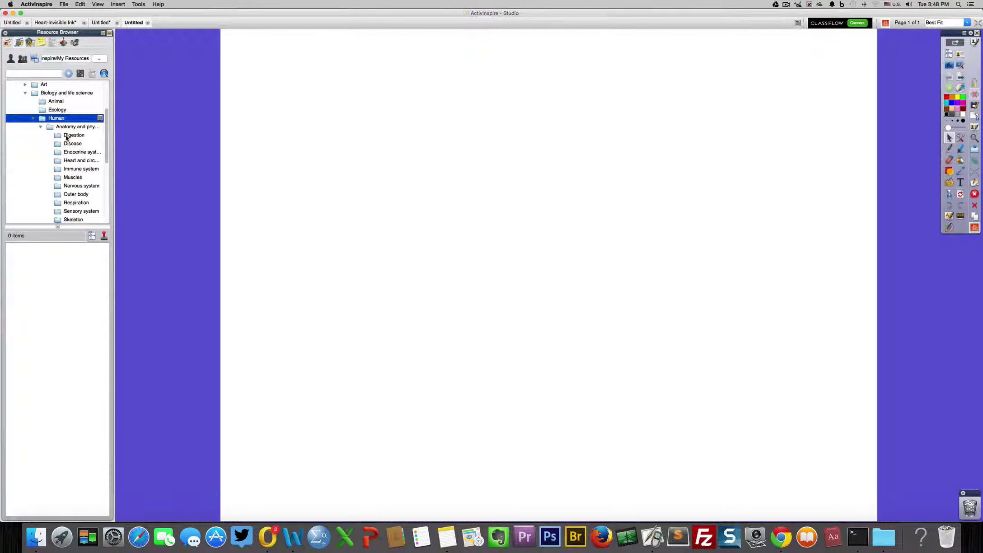
{"action": "left_click", "coordinate": [60, 162]}
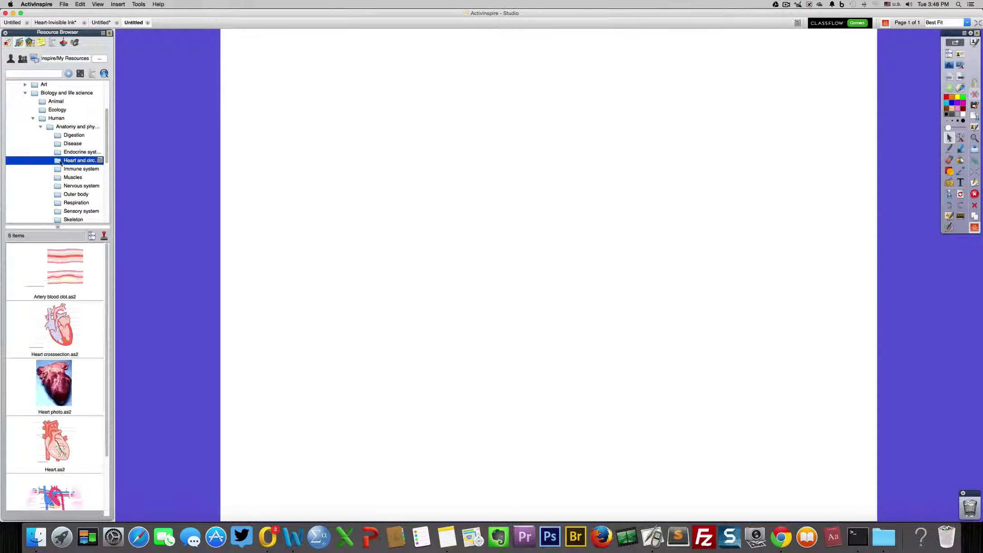
{"action": "left_click", "coordinate": [55, 335]}
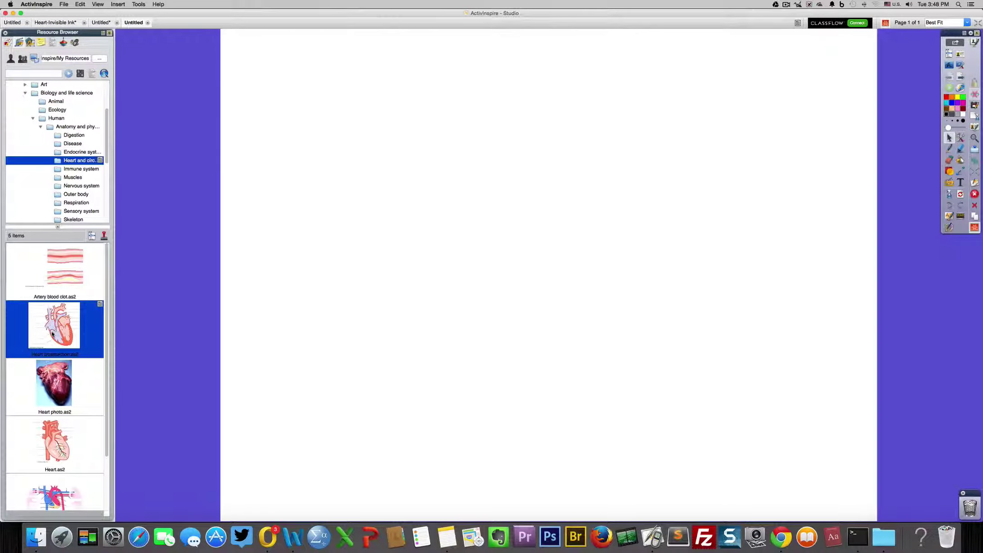
Place the heart cross-section diagram on the page, resize it, and shift it down and right
{"action": "double_click", "coordinate": [53, 335]}
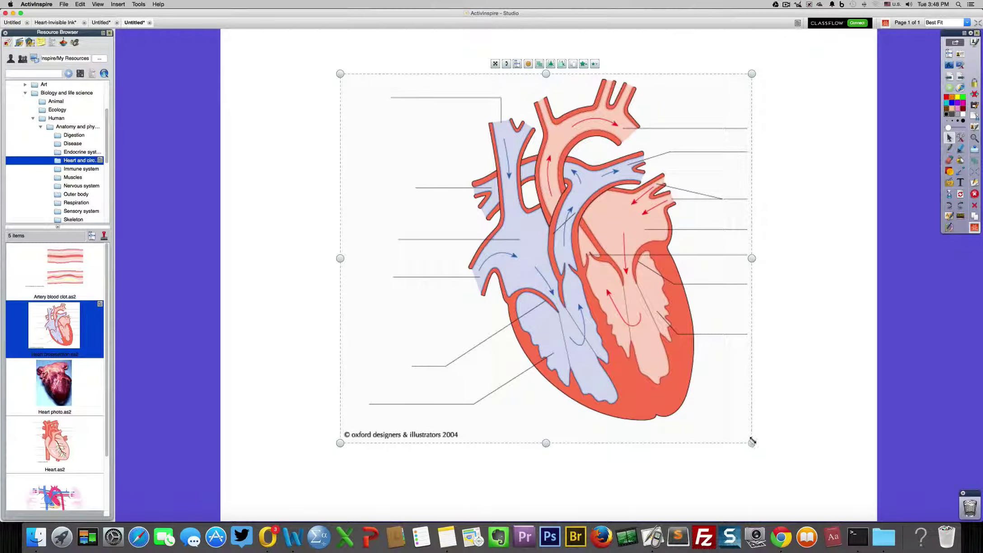
{"action": "left_click_drag", "start_coordinate": [752, 443], "coordinate": [732, 414]}
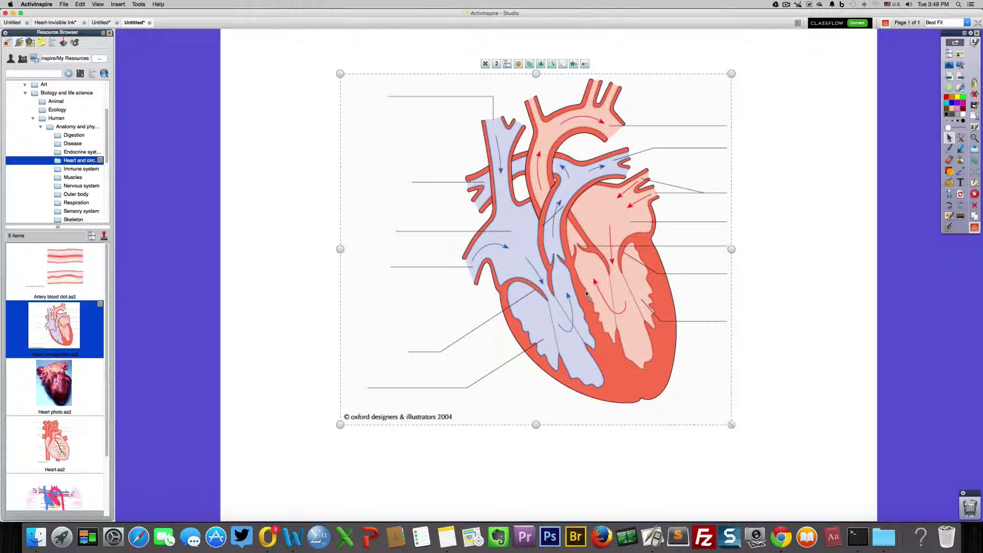
{"action": "mouse_move", "coordinate": [587, 296]}
{"action": "left_mouse_down"}
{"action": "mouse_move", "coordinate": [610, 313]}
{"action": "mouse_move", "coordinate": [599, 311]}
{"action": "left_mouse_up"}
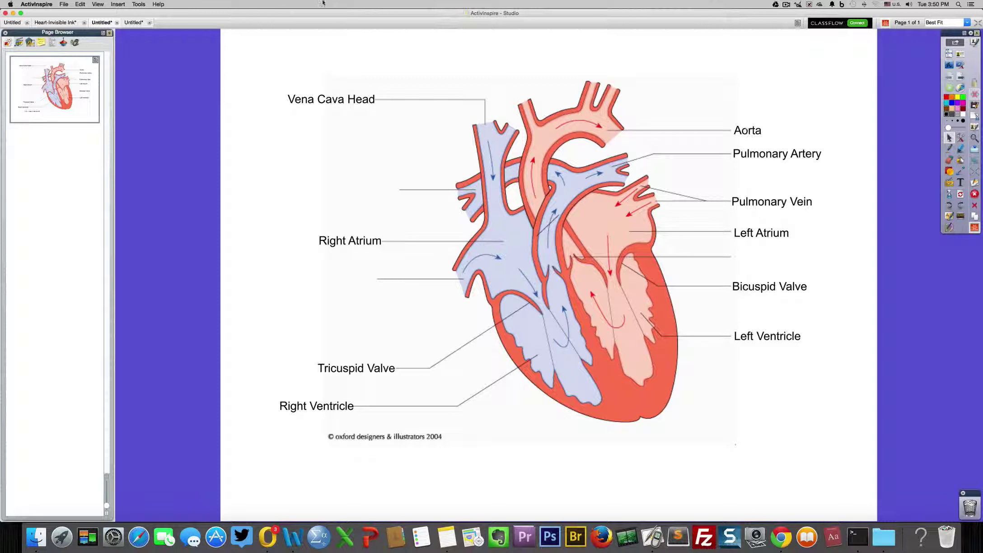
Drag a second heart cross-section from the resource library onto the labelled diagram
{"action": "left_click", "coordinate": [20, 43]}
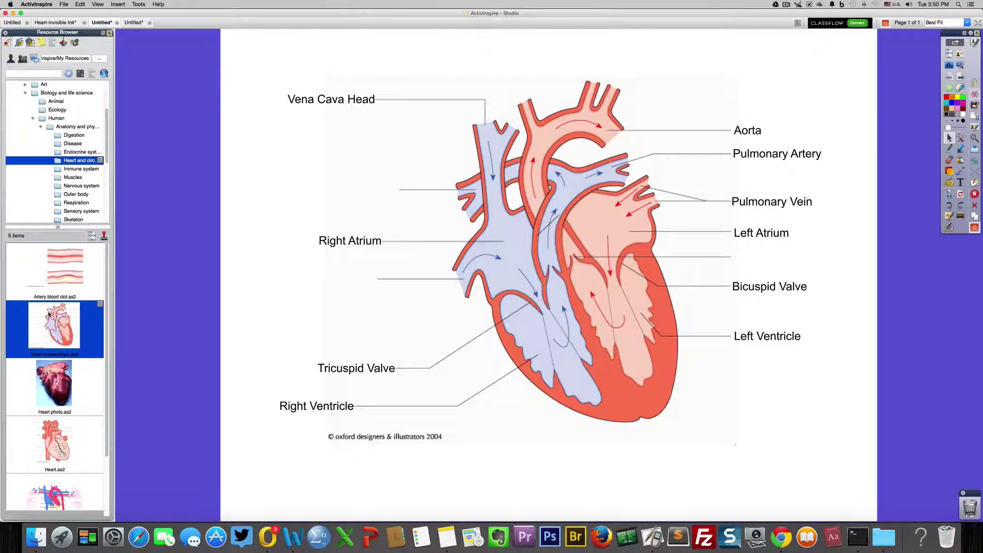
{"action": "left_click_drag", "start_coordinate": [51, 332], "coordinate": [531, 263]}
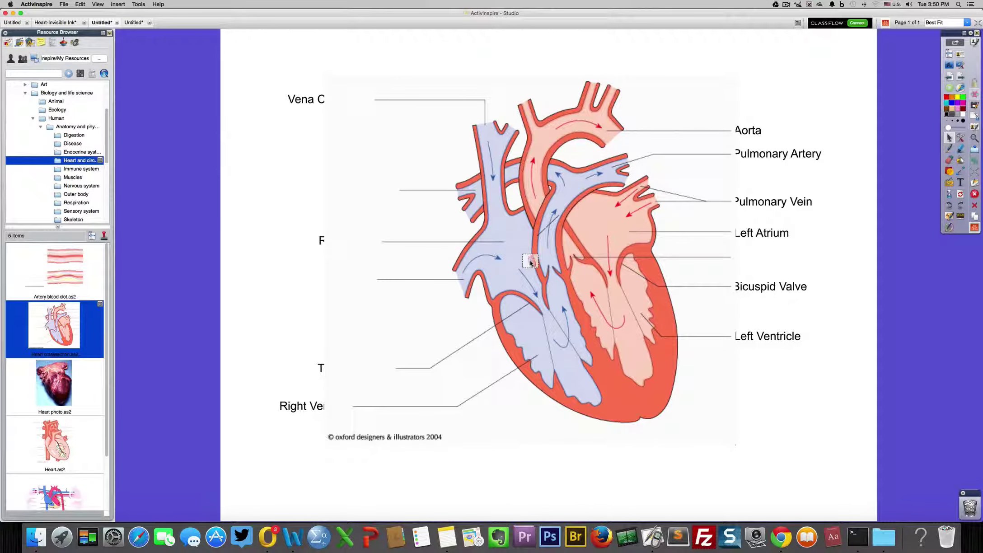
{"action": "left_click_drag", "start_coordinate": [531, 263], "coordinate": [530, 263]}
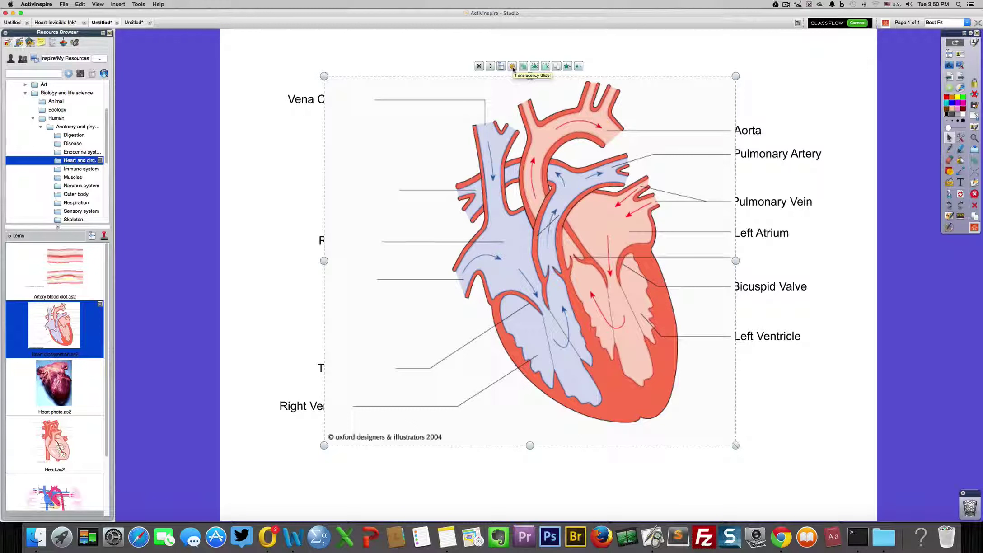
Make the copy partly translucent and nudge it down so the left-side labels appear faded
{"action": "left_click", "coordinate": [514, 69]}
{"action": "left_click_drag", "start_coordinate": [512, 67], "coordinate": [480, 70]}
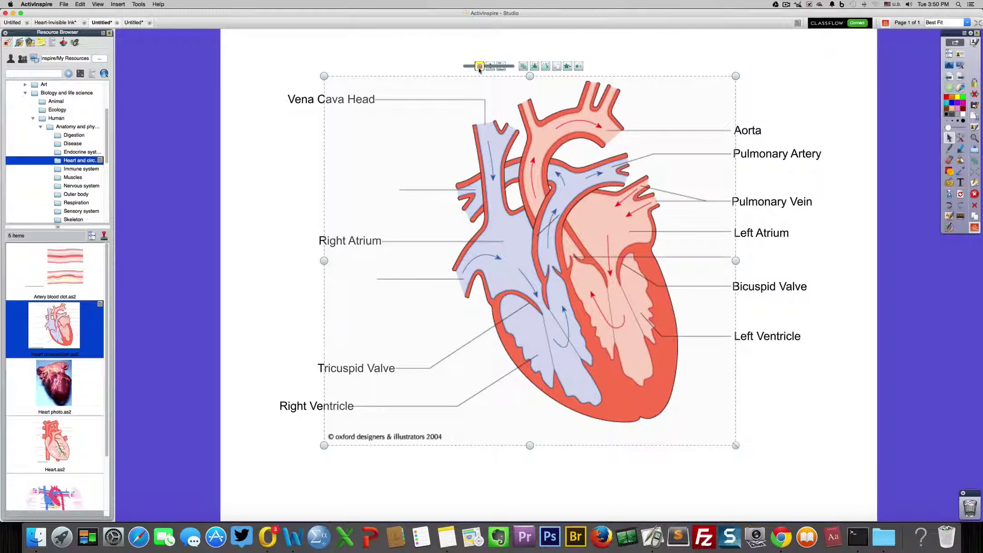
{"action": "left_click_drag", "start_coordinate": [479, 70], "coordinate": [480, 70]}
{"action": "left_click_drag", "start_coordinate": [524, 126], "coordinate": [527, 140]}
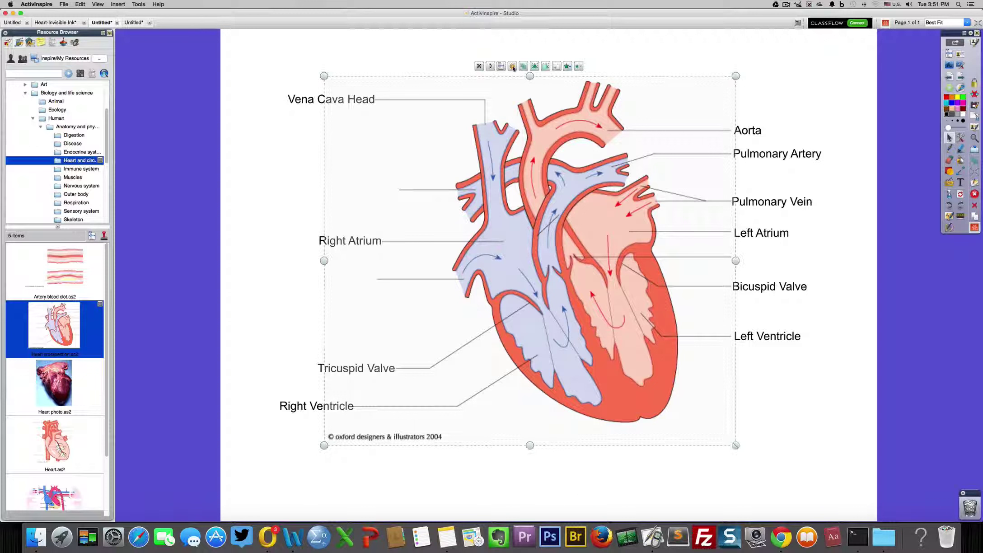
{"action": "left_click_drag", "start_coordinate": [513, 68], "coordinate": [534, 71]}
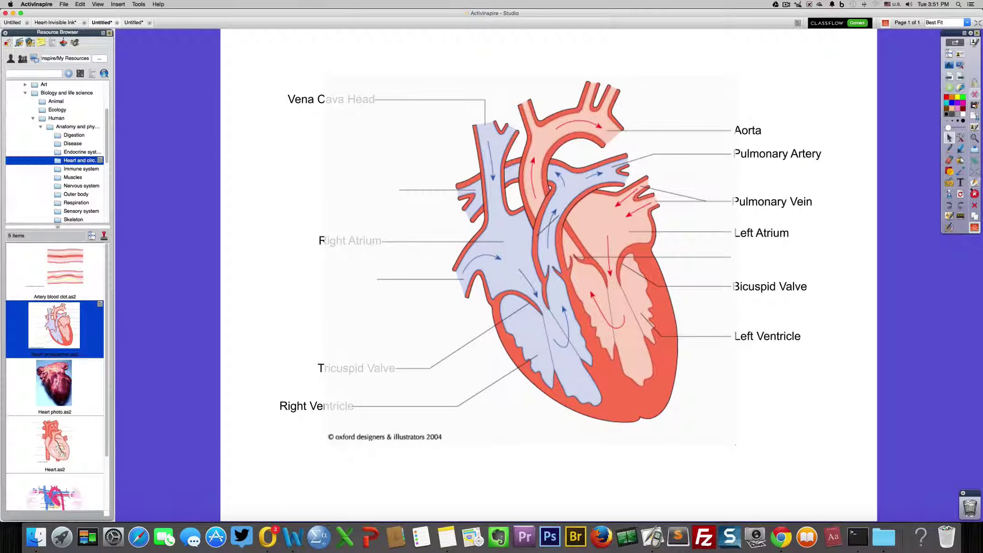
Draw an orange, red-outlined rounded rectangle and move it up beside the Vena Cava Head label
{"action": "left_click", "coordinate": [949, 172]}
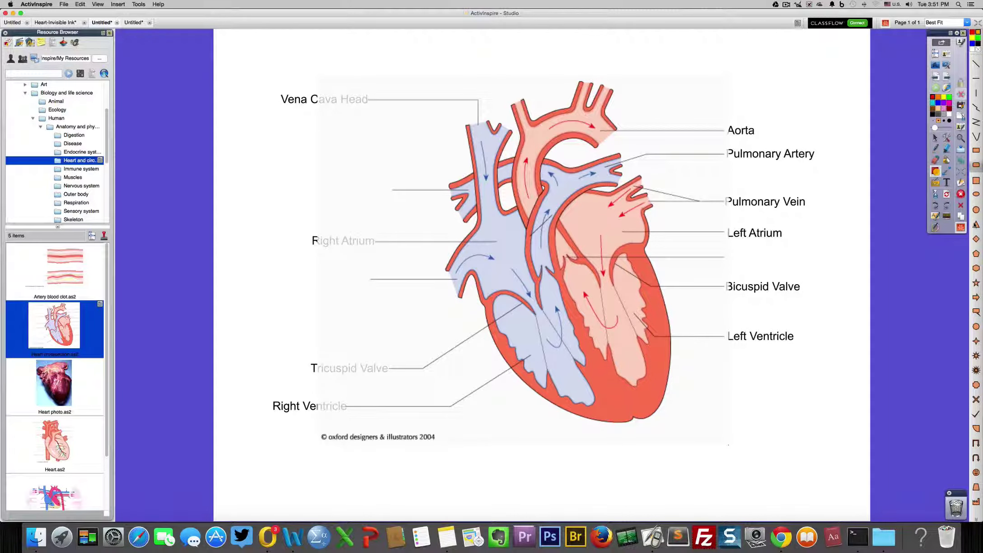
{"action": "left_click", "coordinate": [977, 166]}
{"action": "left_click_drag", "start_coordinate": [721, 393], "coordinate": [820, 421]}
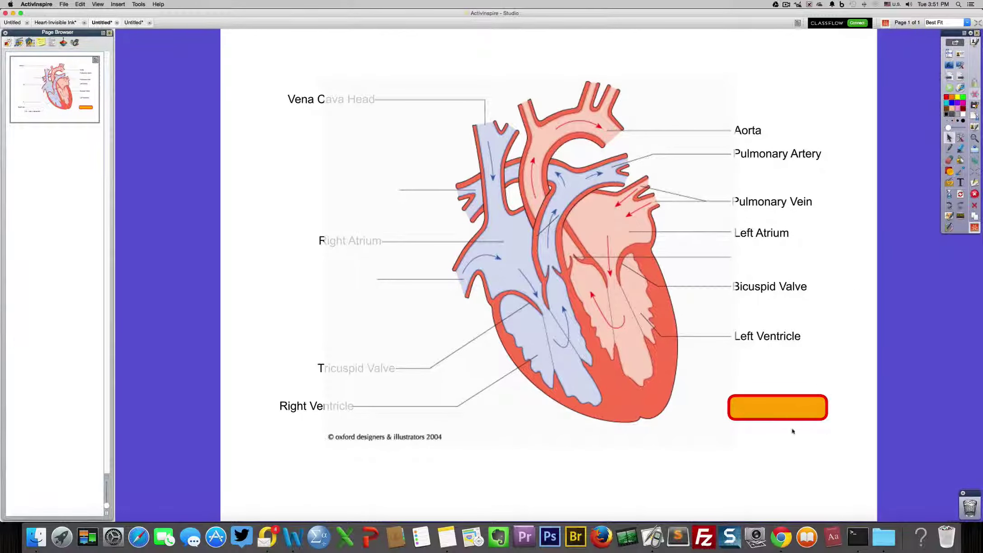
{"action": "left_click_drag", "start_coordinate": [772, 418], "coordinate": [328, 132]}
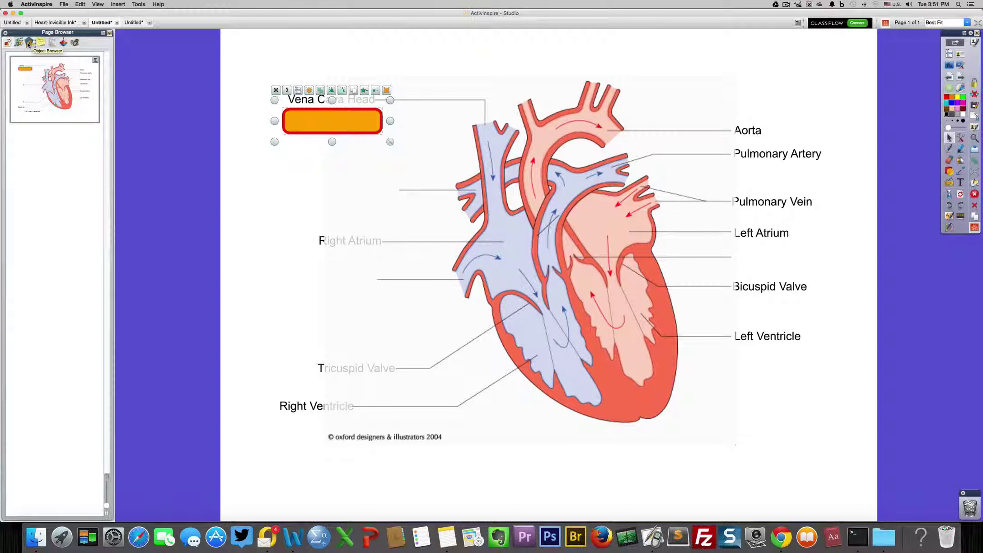
Remove the box's outline, fill it light purple, and position it over the Vena Cava Head label
{"action": "left_click", "coordinate": [53, 43]}
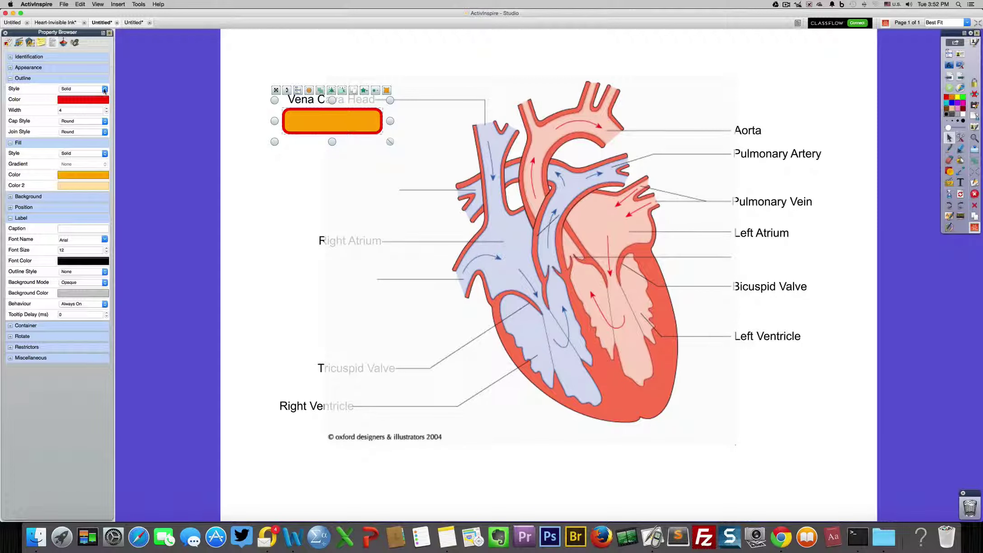
{"action": "left_click", "coordinate": [104, 89]}
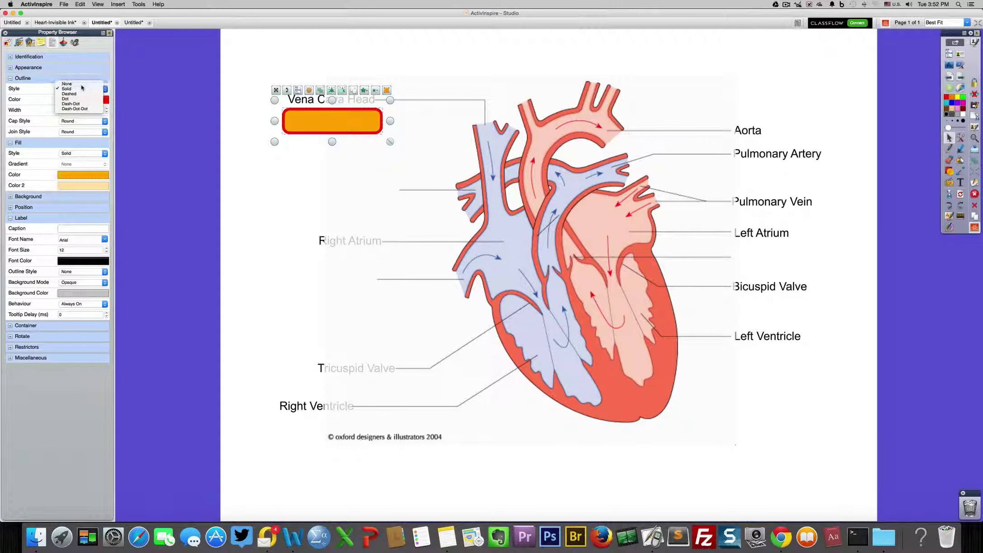
{"action": "left_click", "coordinate": [83, 84]}
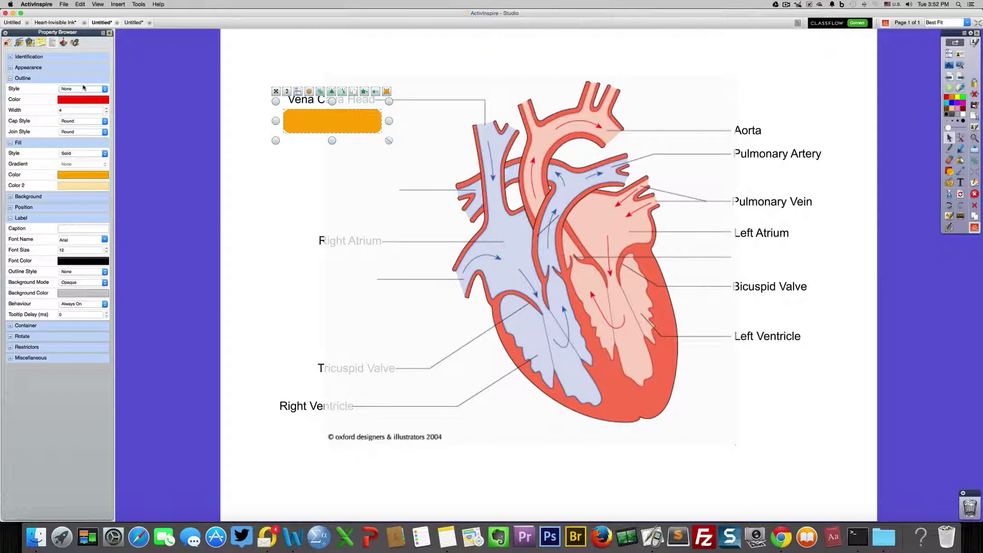
{"action": "left_click", "coordinate": [81, 175]}
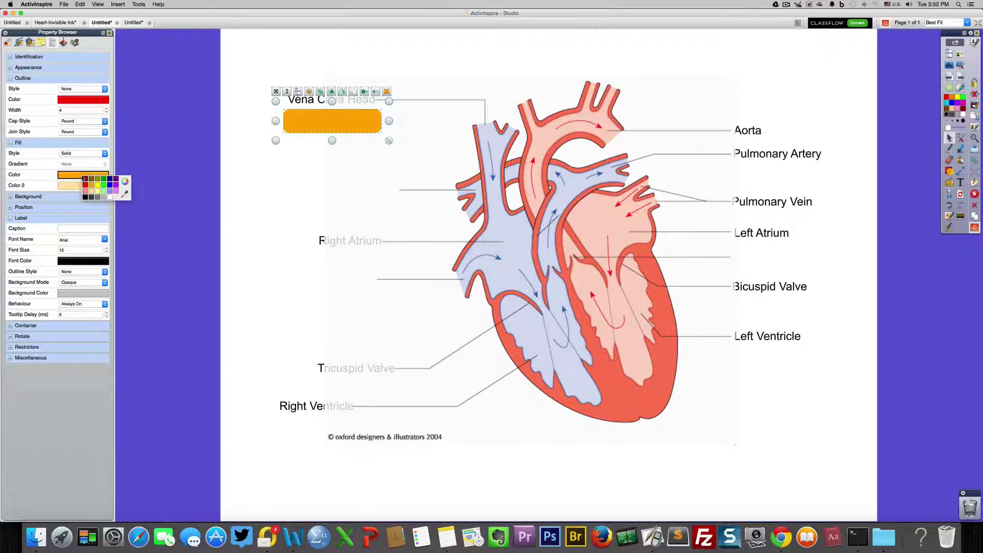
{"action": "left_click", "coordinate": [110, 192]}
{"action": "left_click_drag", "start_coordinate": [320, 123], "coordinate": [323, 102]}
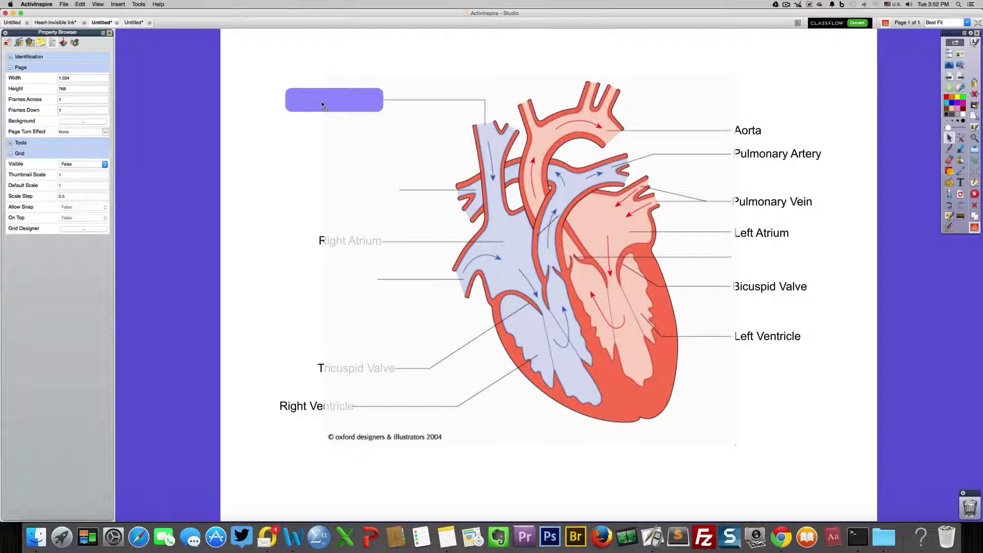
Copy the purple box and drag copies over the remaining labels, such as Pulmonary Artery
{"action": "left_click", "coordinate": [326, 105]}
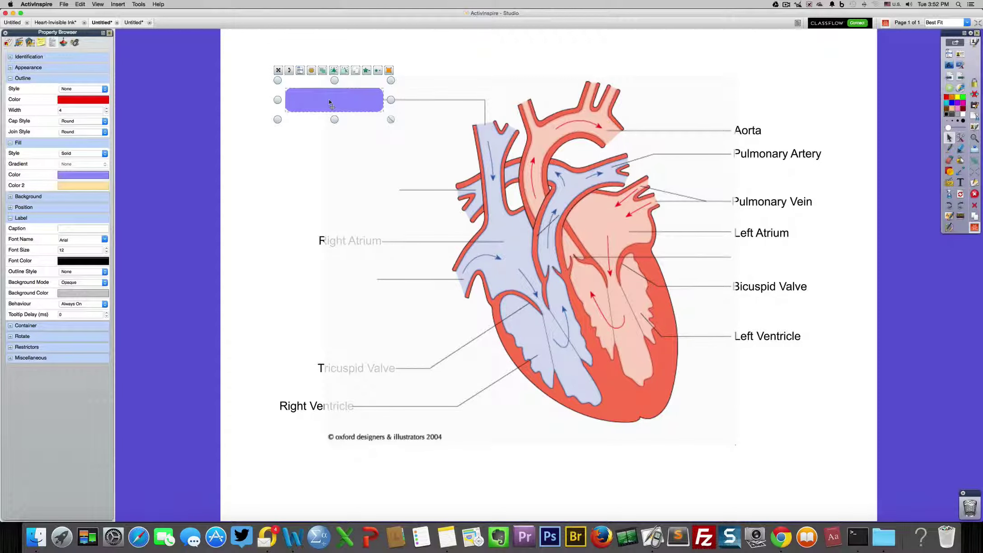
{"action": "left_click_drag", "start_coordinate": [330, 104], "coordinate": [793, 131]}
{"action": "left_click_drag", "start_coordinate": [392, 168], "coordinate": [760, 203]}
{"action": "left_click_drag", "start_coordinate": [377, 158], "coordinate": [327, 248]}
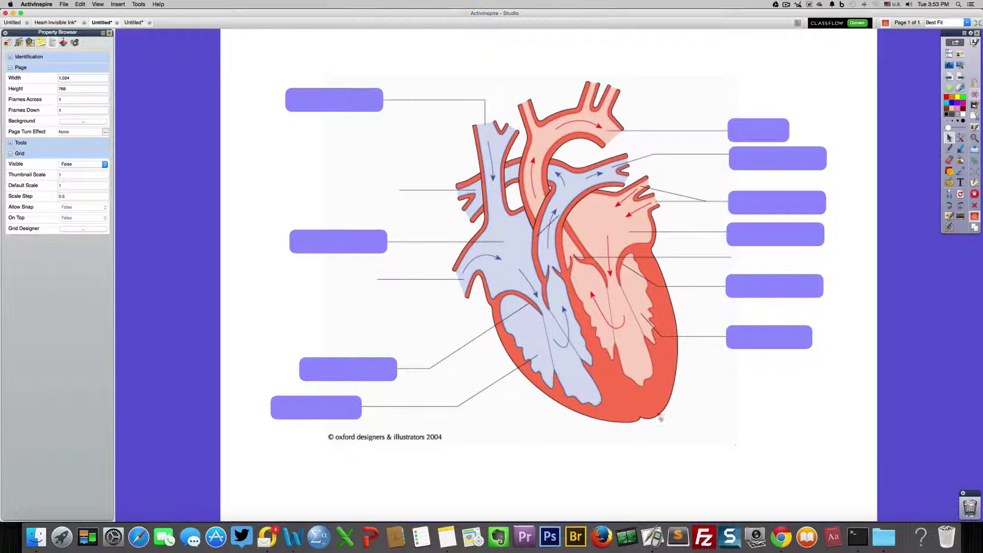
In the Object Browser, move all ten lavender box shapes from Middle Layer into Top Layer
{"action": "left_click", "coordinate": [30, 44]}
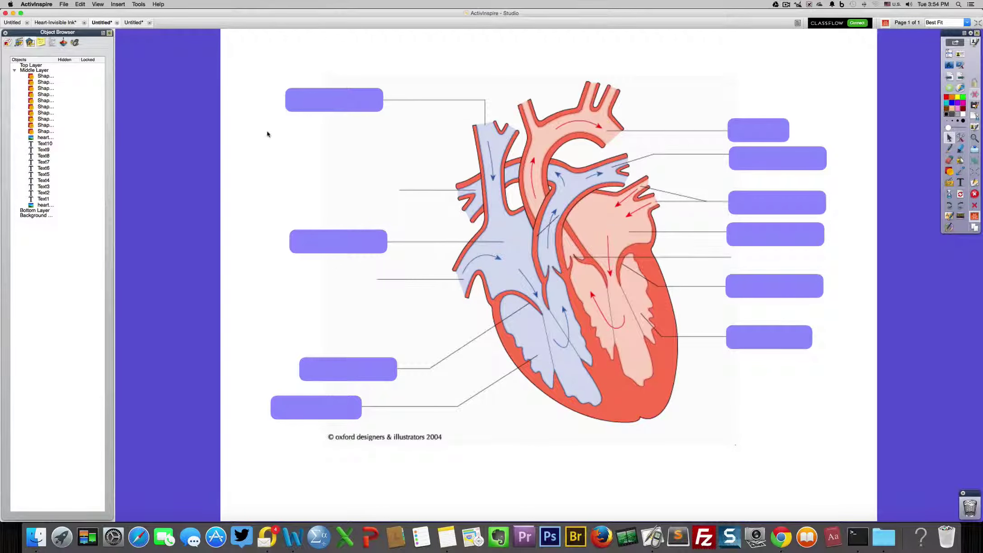
{"action": "left_click", "coordinate": [43, 131]}
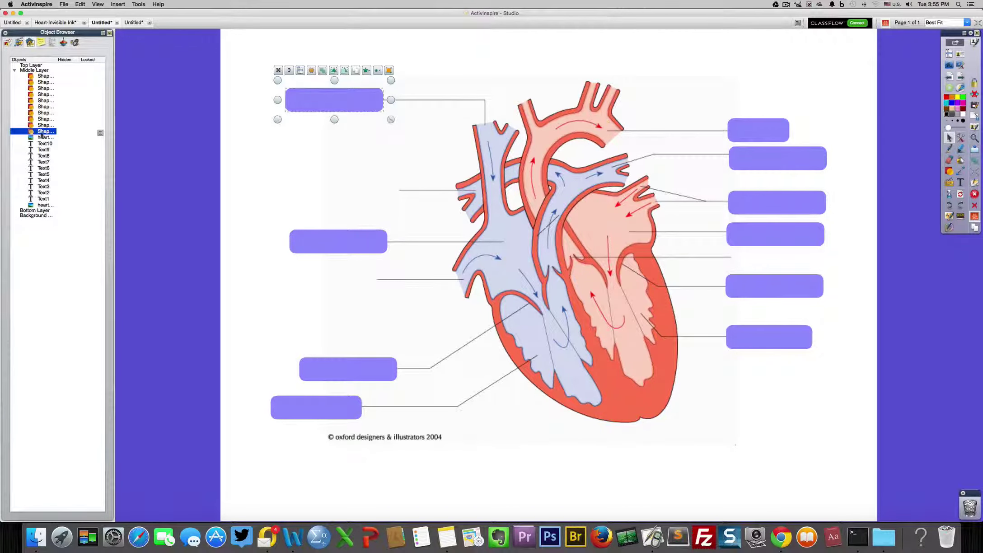
{"action": "left_click", "coordinate": [42, 76], "text": "shift"}
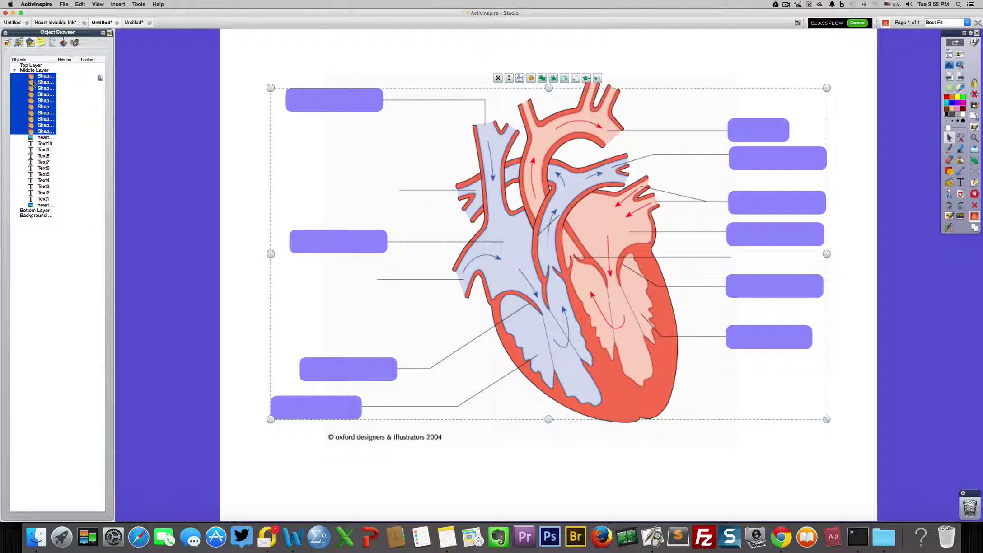
{"action": "left_click_drag", "start_coordinate": [34, 83], "coordinate": [33, 66]}
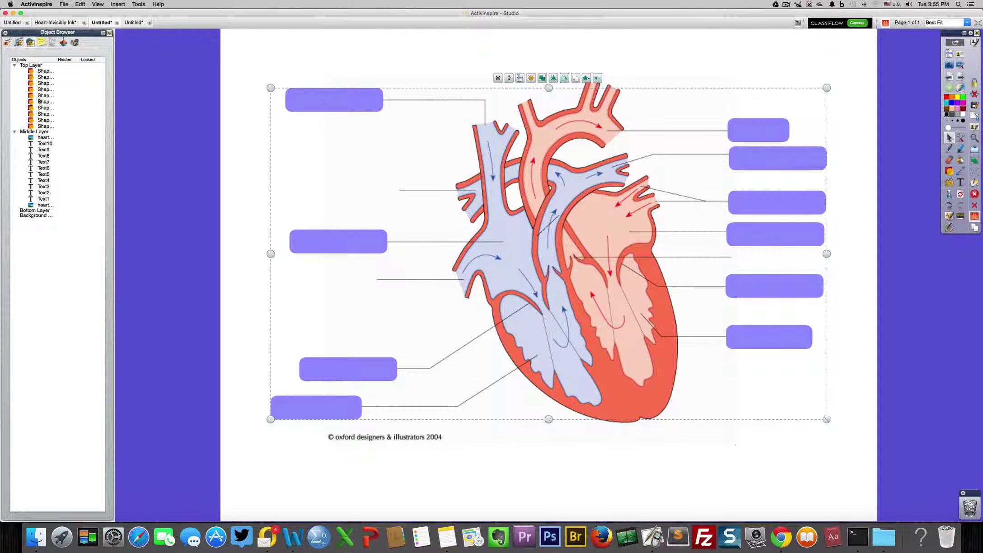
{"action": "left_click", "coordinate": [44, 137]}
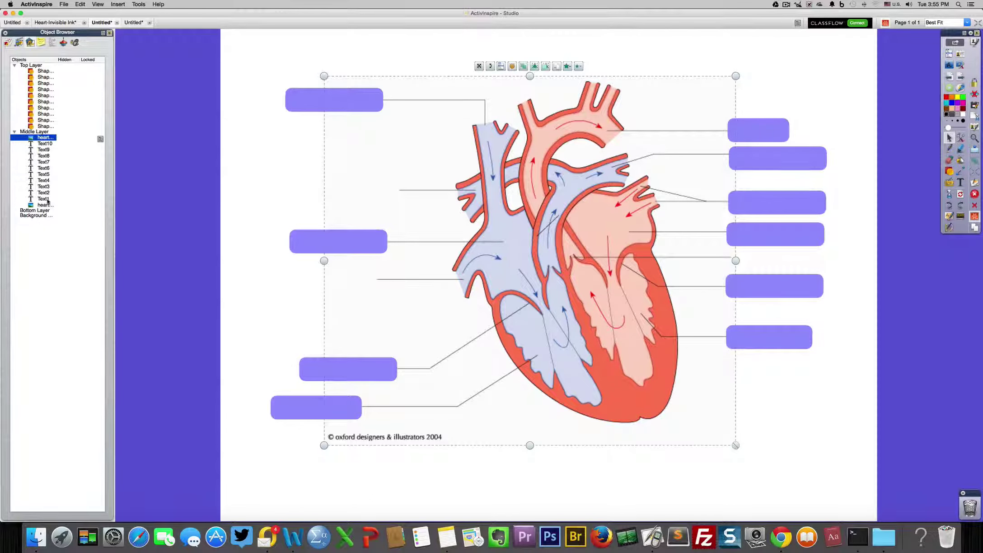
Draw a new orange rectangle, move it to the diagram's left below the top box, and widen it slightly
{"action": "left_click", "coordinate": [663, 60]}
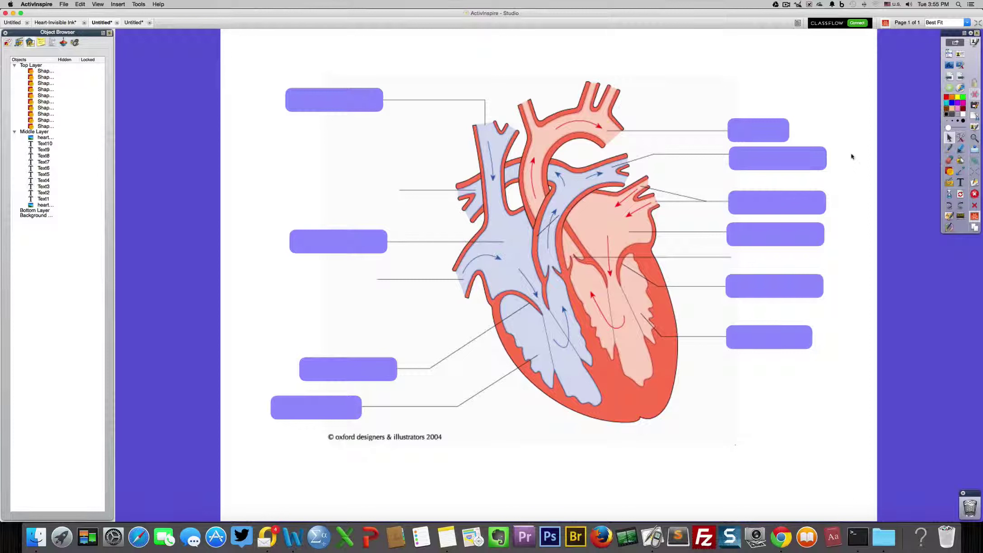
{"action": "left_click", "coordinate": [950, 171]}
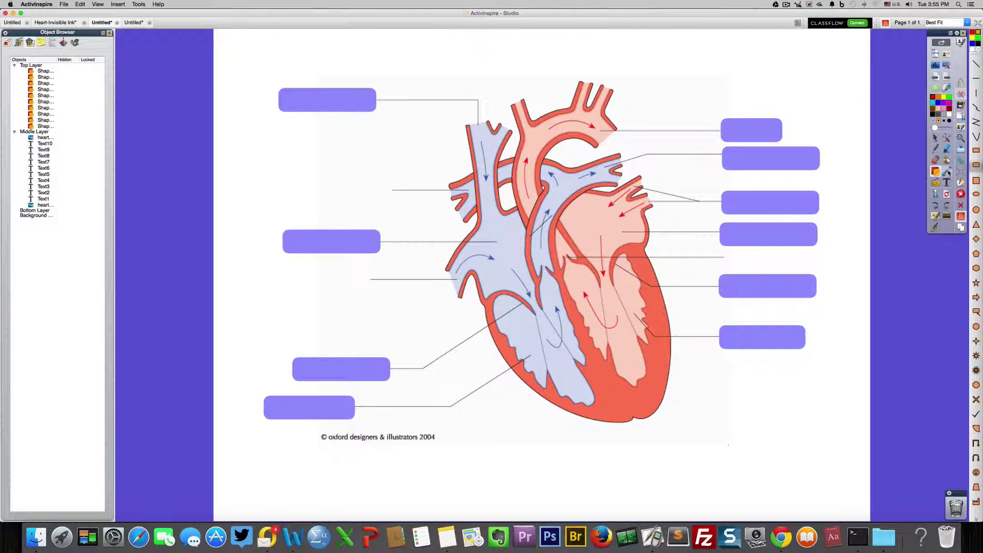
{"action": "left_click", "coordinate": [976, 152]}
{"action": "left_click_drag", "start_coordinate": [745, 385], "coordinate": [842, 405]}
{"action": "left_click", "coordinate": [935, 138]}
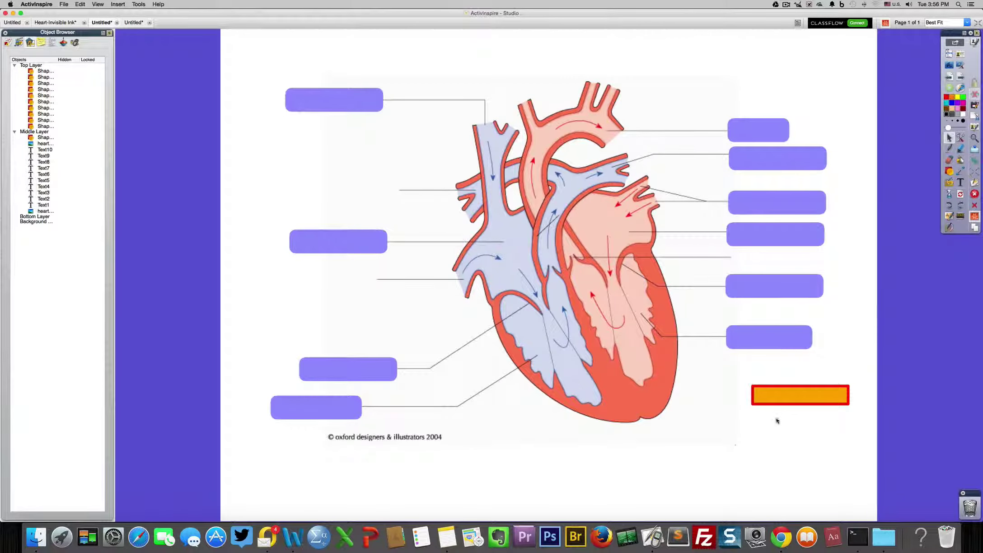
{"action": "left_click_drag", "start_coordinate": [775, 390], "coordinate": [326, 173]}
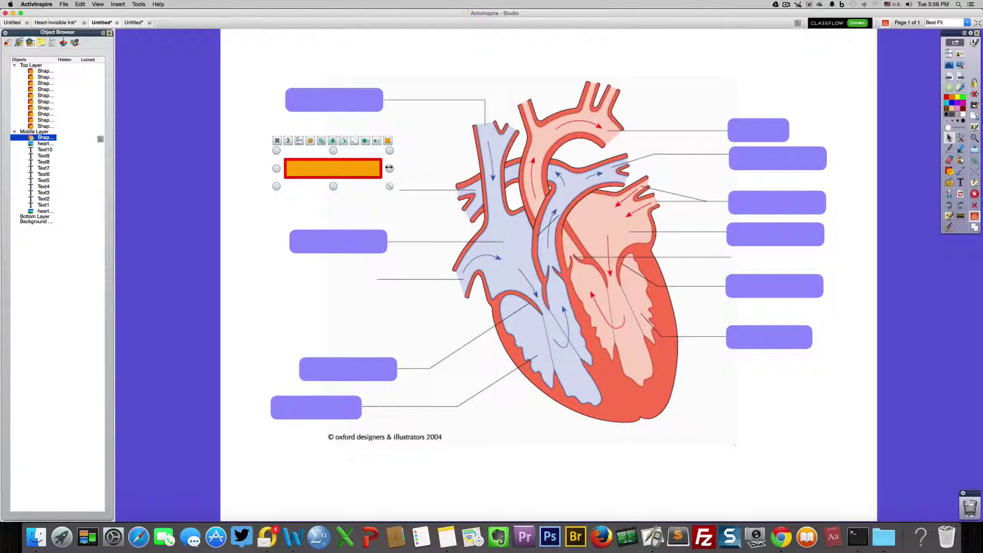
{"action": "left_click_drag", "start_coordinate": [390, 168], "coordinate": [396, 167]}
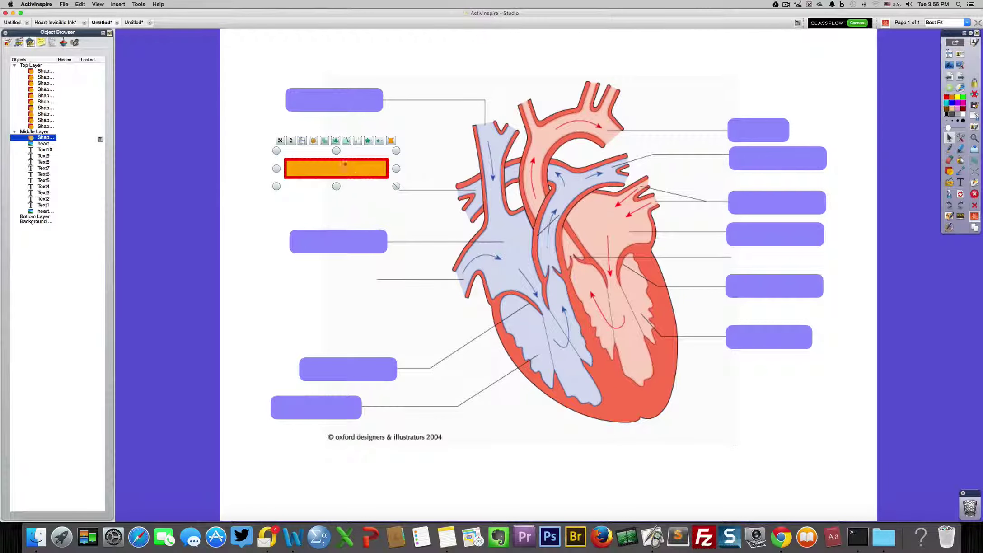
Give the rectangle a black width-3 outline and solid grey fill, then move it to the bottom right
{"action": "left_click", "coordinate": [52, 42]}
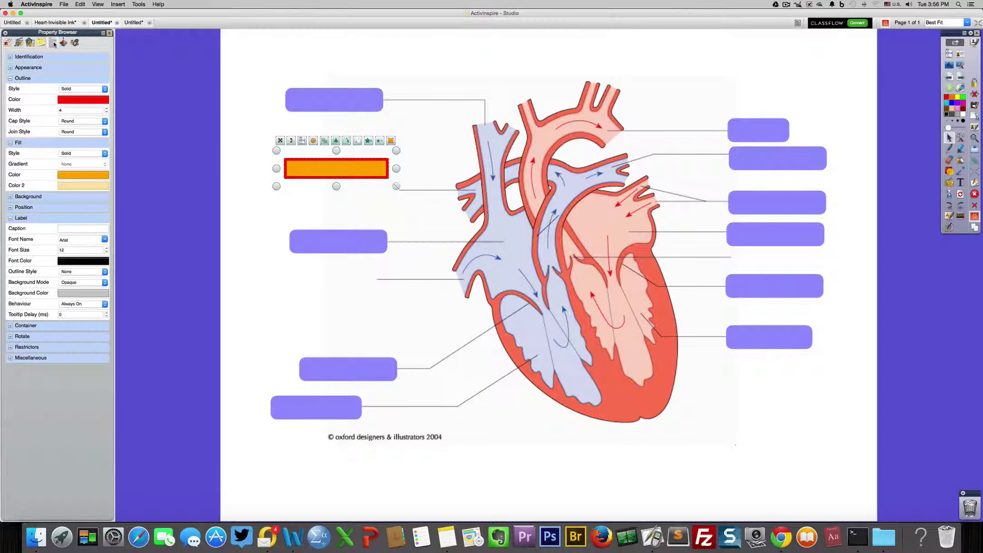
{"action": "left_click", "coordinate": [104, 90]}
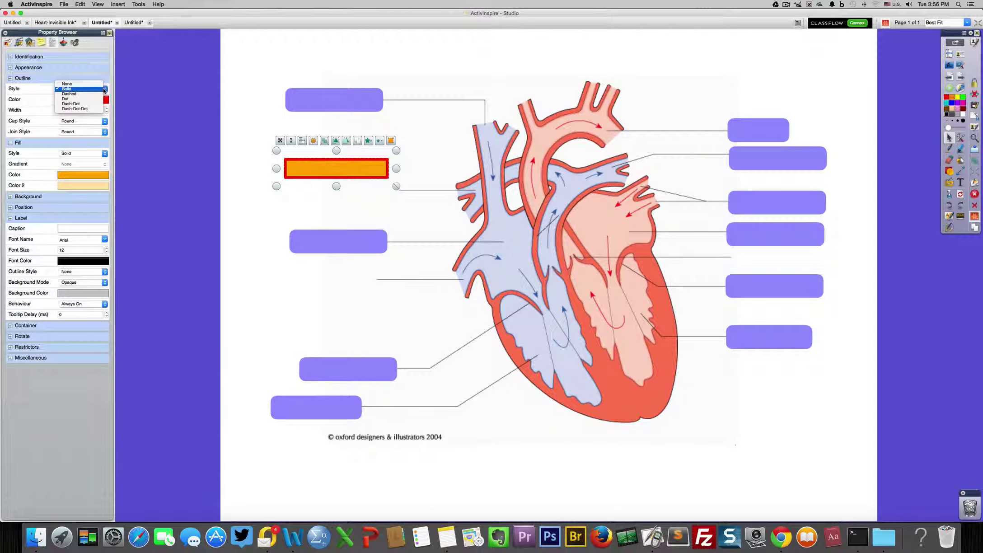
{"action": "left_click", "coordinate": [73, 84]}
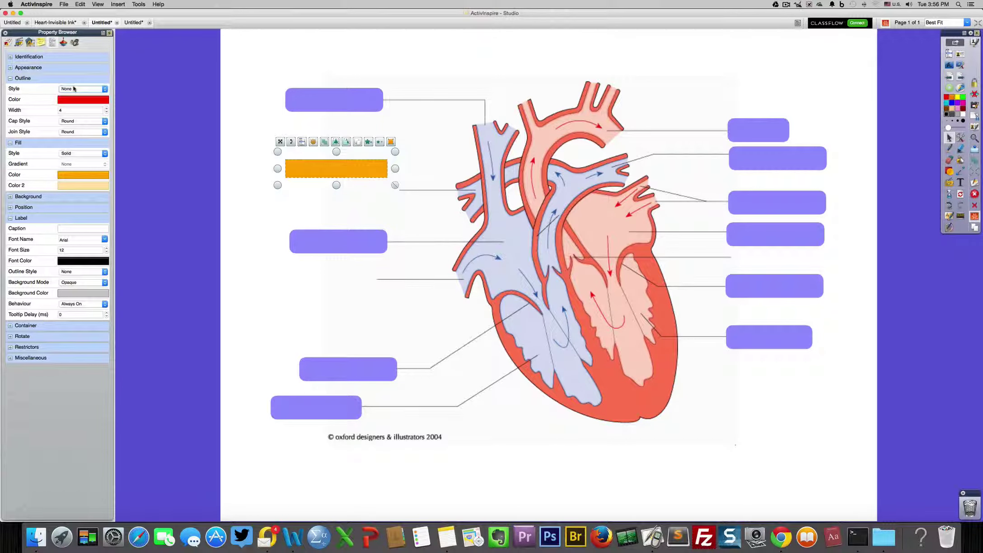
{"action": "key", "text": "super+z"}
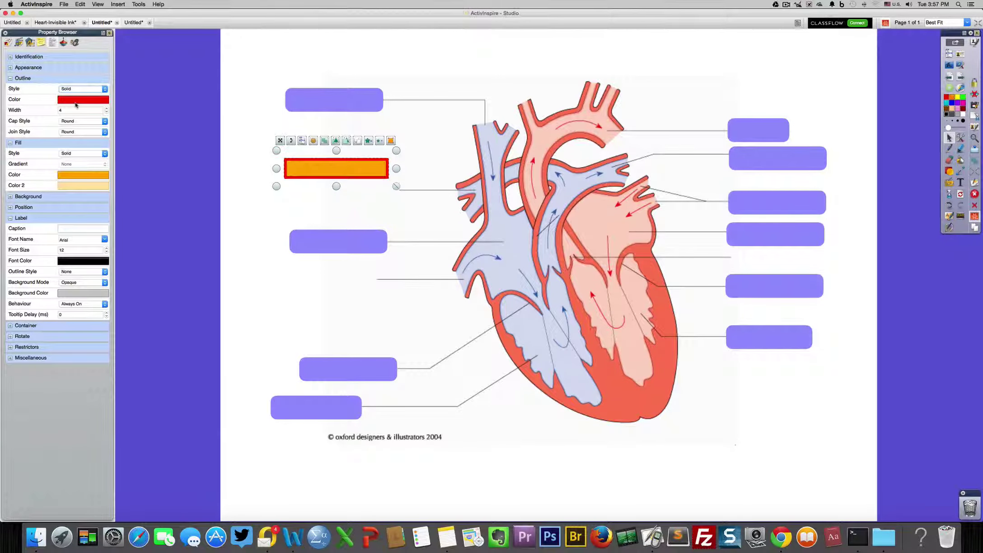
{"action": "left_click", "coordinate": [74, 100]}
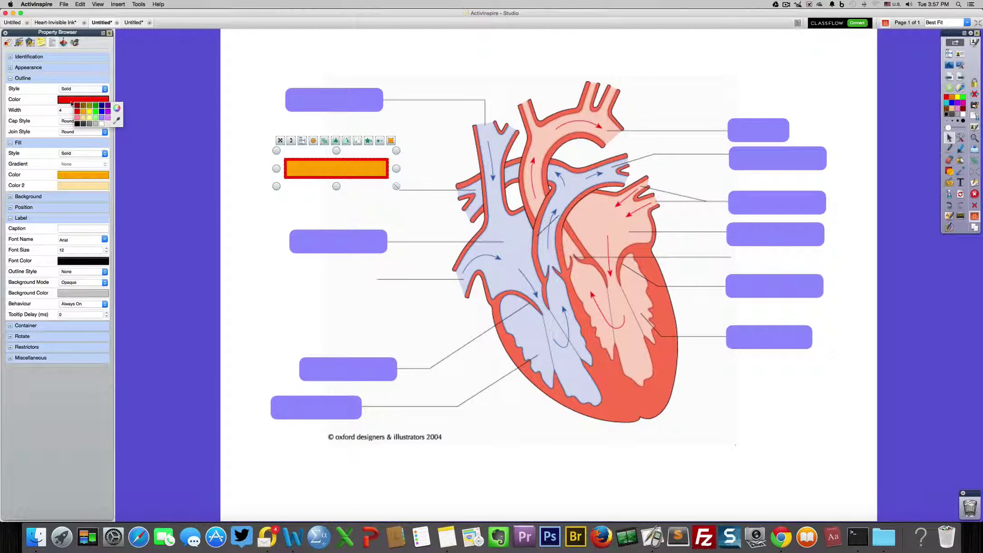
{"action": "left_click", "coordinate": [78, 125]}
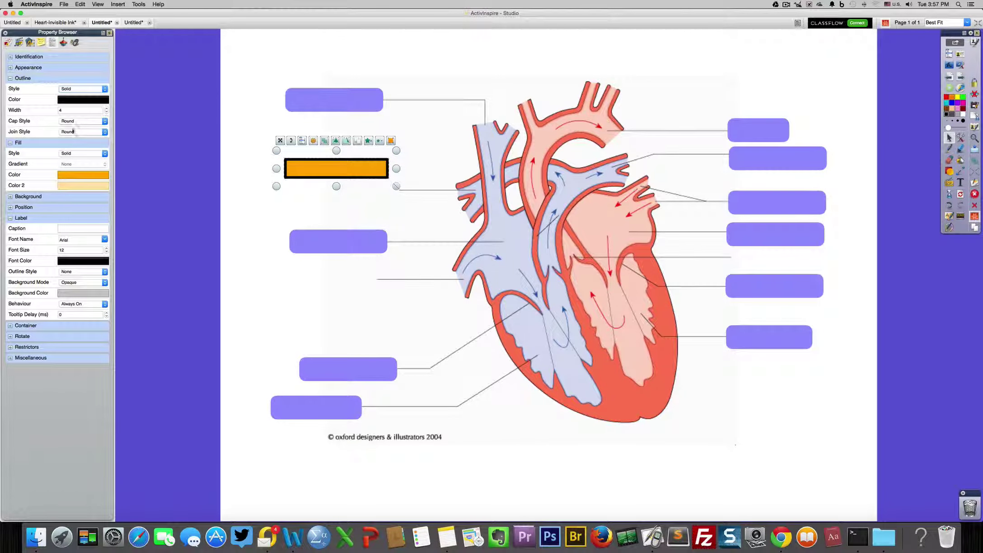
{"action": "left_click", "coordinate": [107, 113]}
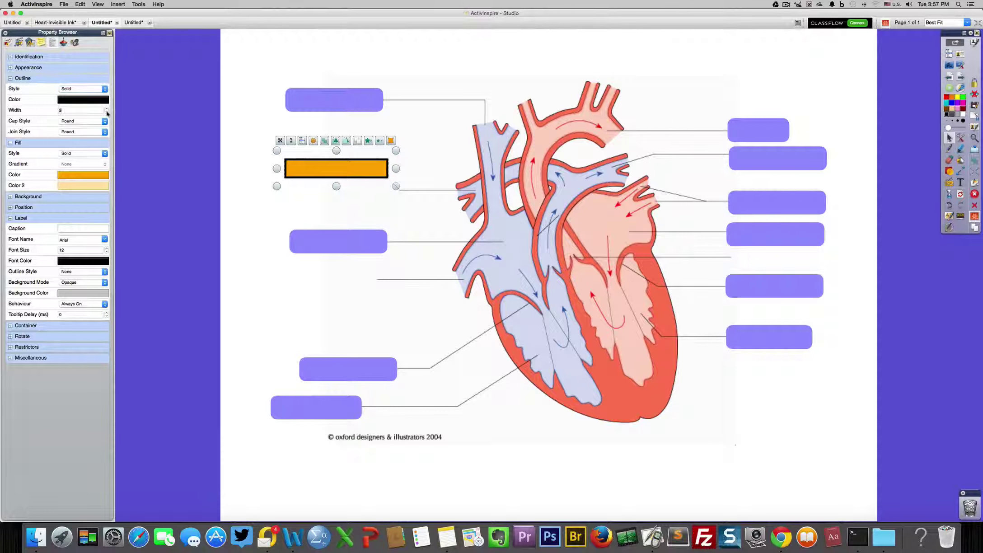
{"action": "left_click", "coordinate": [104, 155]}
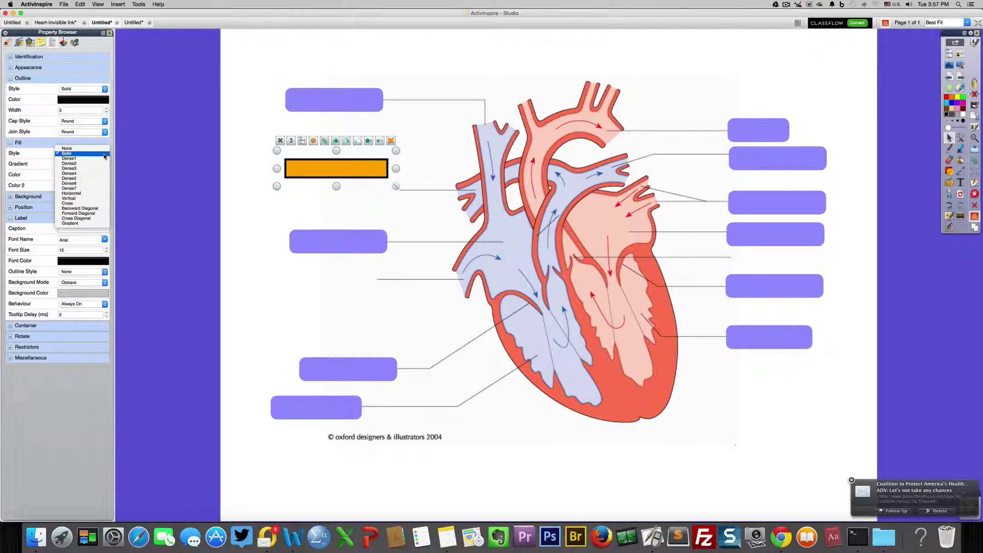
{"action": "left_click", "coordinate": [105, 154]}
{"action": "left_click_drag", "start_coordinate": [320, 177], "coordinate": [762, 433]}
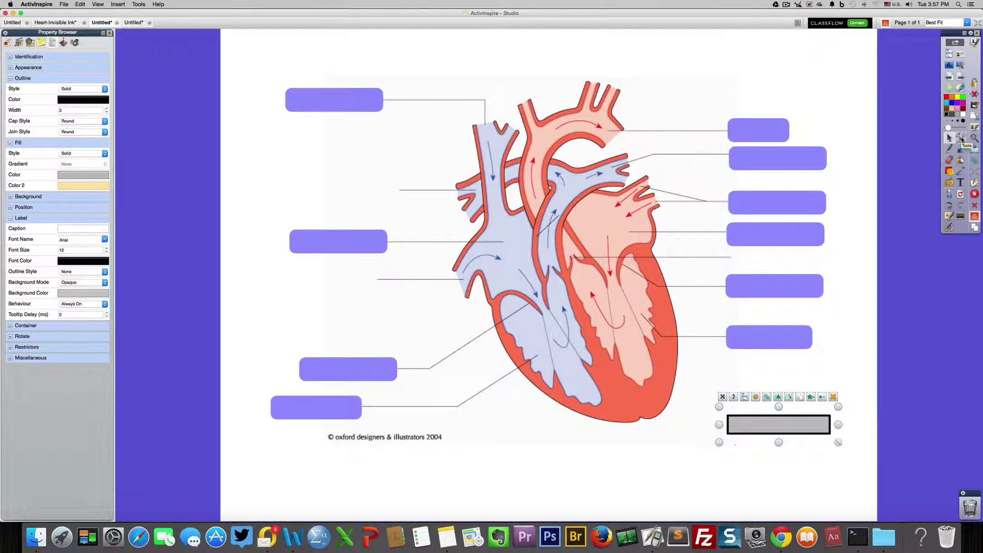
Bring up the Edit Profiles settings on the Commands tab
{"action": "left_click", "coordinate": [961, 138]}
{"action": "mouse_move", "coordinate": [922, 297]}
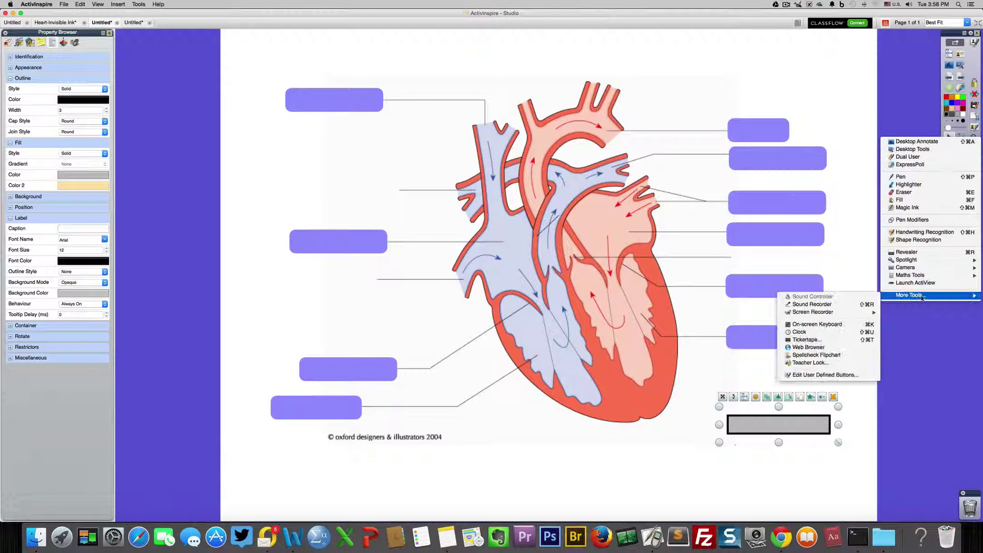
{"action": "left_click", "coordinate": [813, 374]}
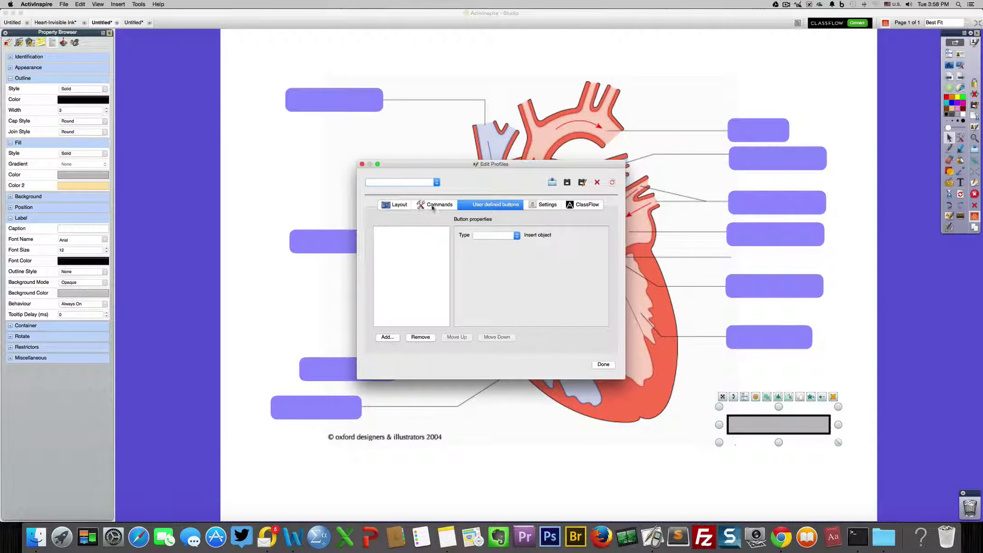
{"action": "left_click", "coordinate": [435, 207]}
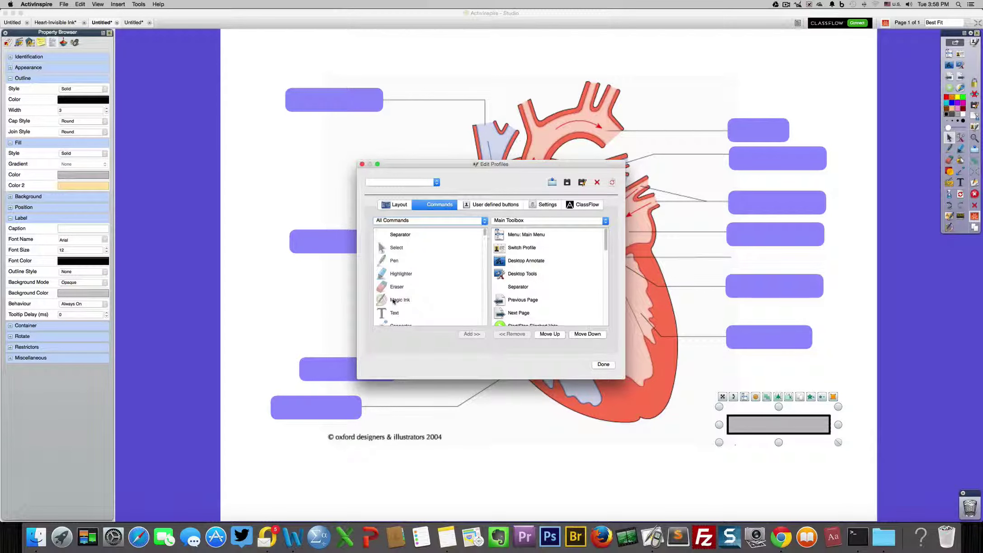
Add Clock from All Commands to the main toolbox and finish with Done
{"action": "left_click", "coordinate": [394, 301]}
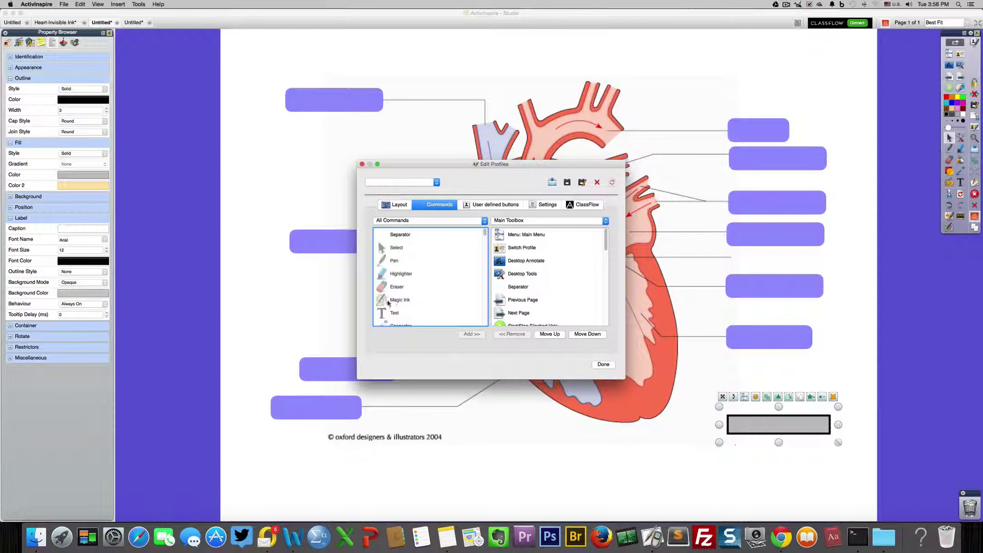
{"action": "scroll", "coordinate": [397, 294], "scroll_direction": "down", "scroll_amount": 3}
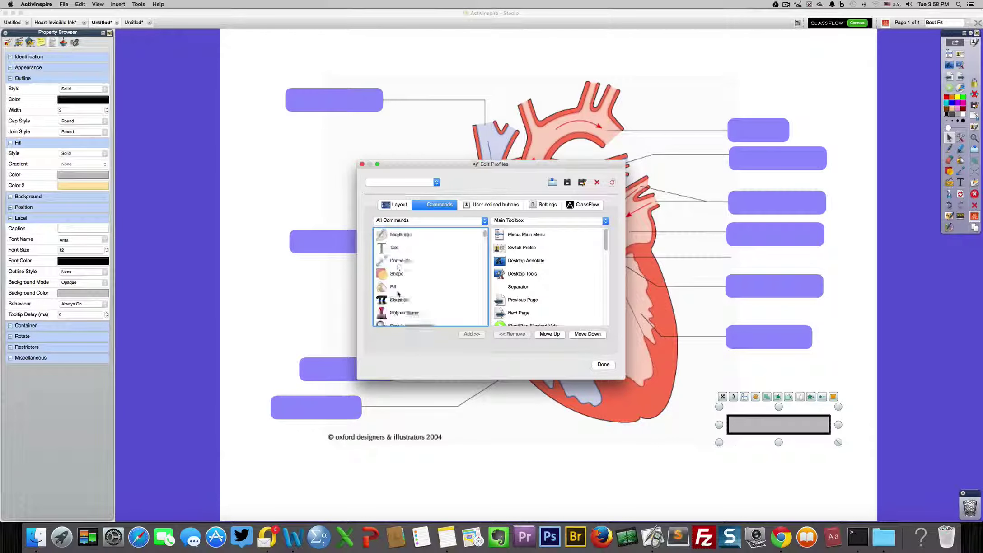
{"action": "scroll", "coordinate": [398, 294], "scroll_direction": "down", "scroll_amount": 3}
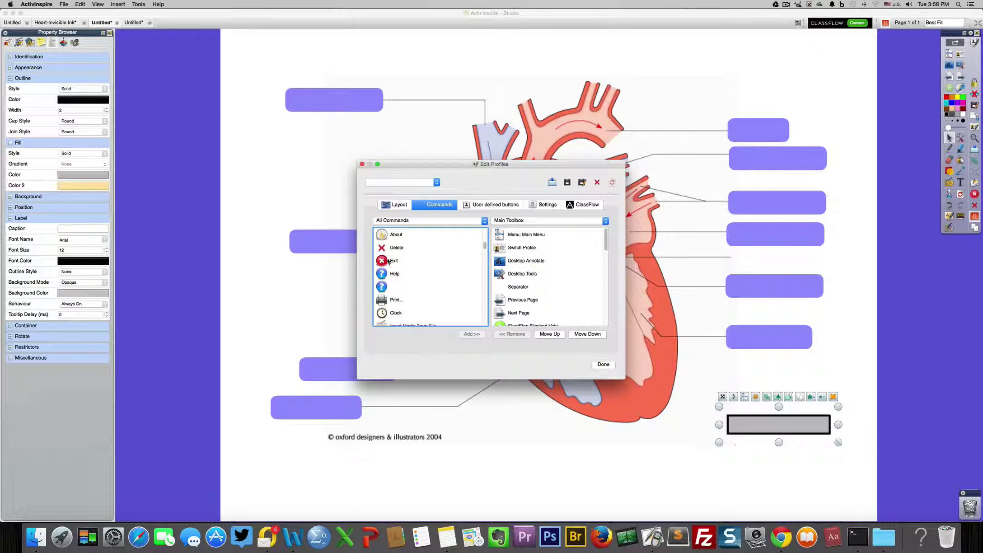
{"action": "left_click", "coordinate": [394, 234]}
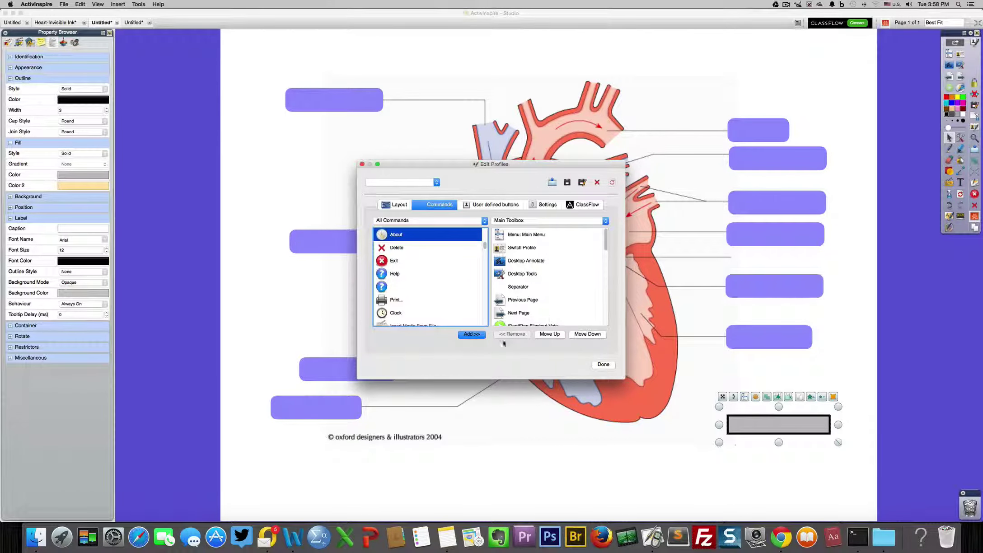
{"action": "left_click", "coordinate": [395, 313]}
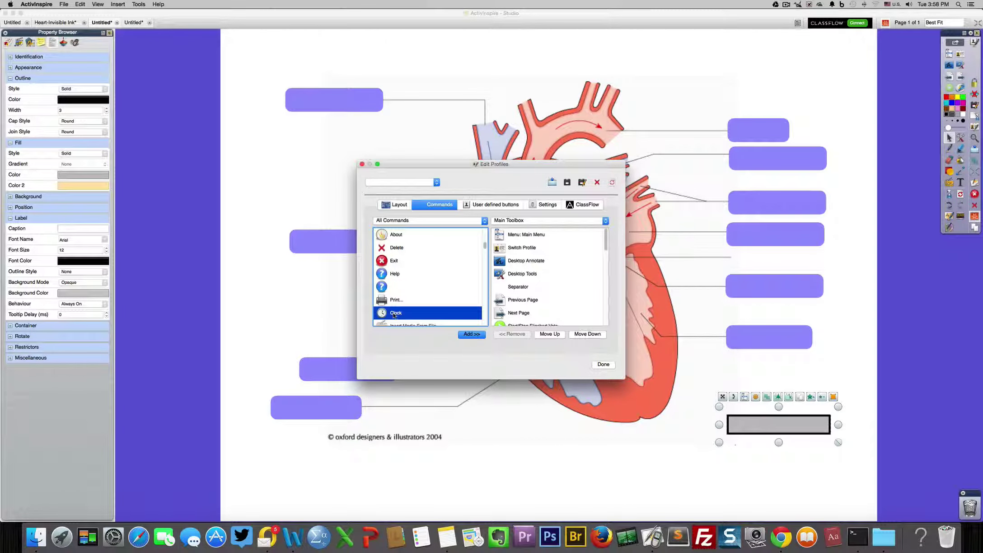
{"action": "left_click", "coordinate": [470, 335]}
{"action": "left_click", "coordinate": [517, 230]}
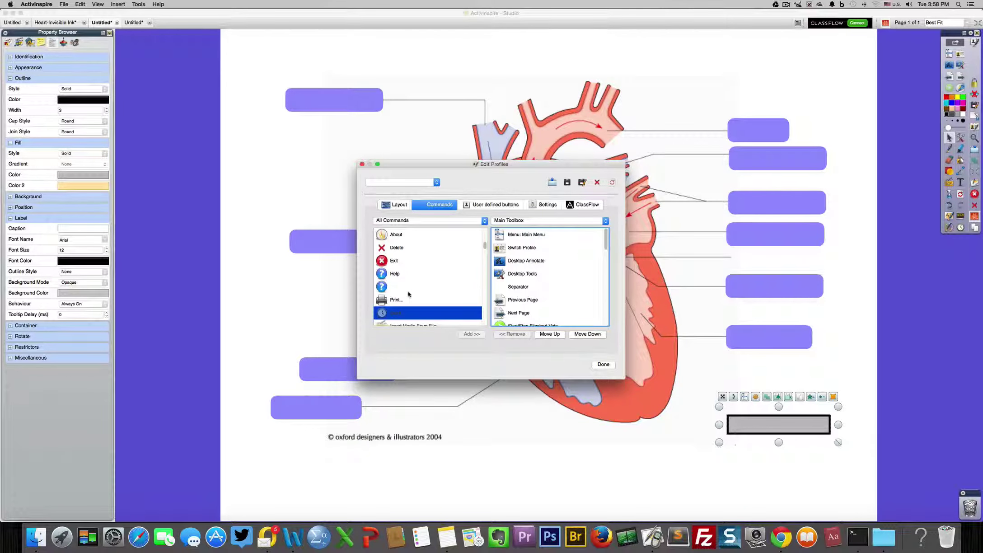
{"action": "scroll", "coordinate": [409, 294], "scroll_direction": "up", "scroll_amount": 1}
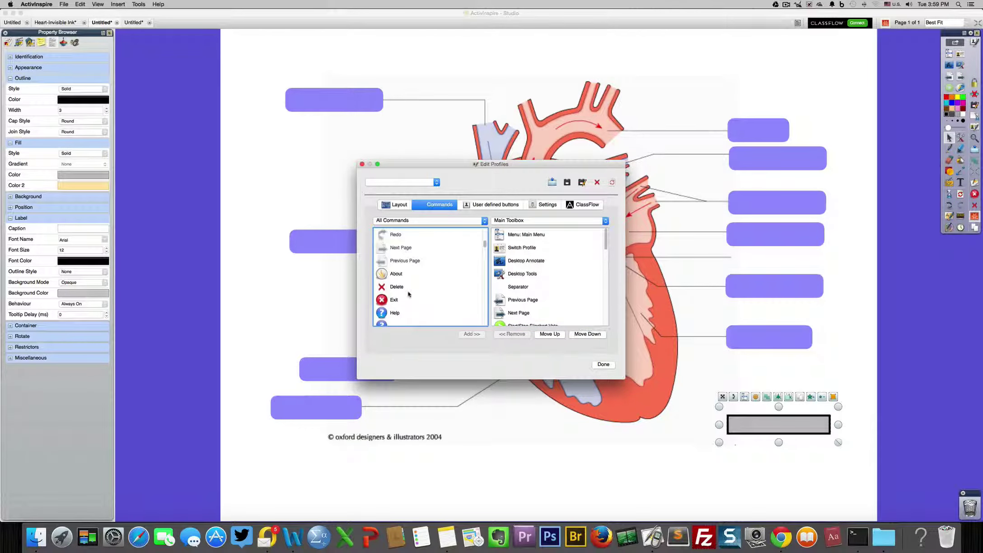
{"action": "left_click", "coordinate": [602, 365]}
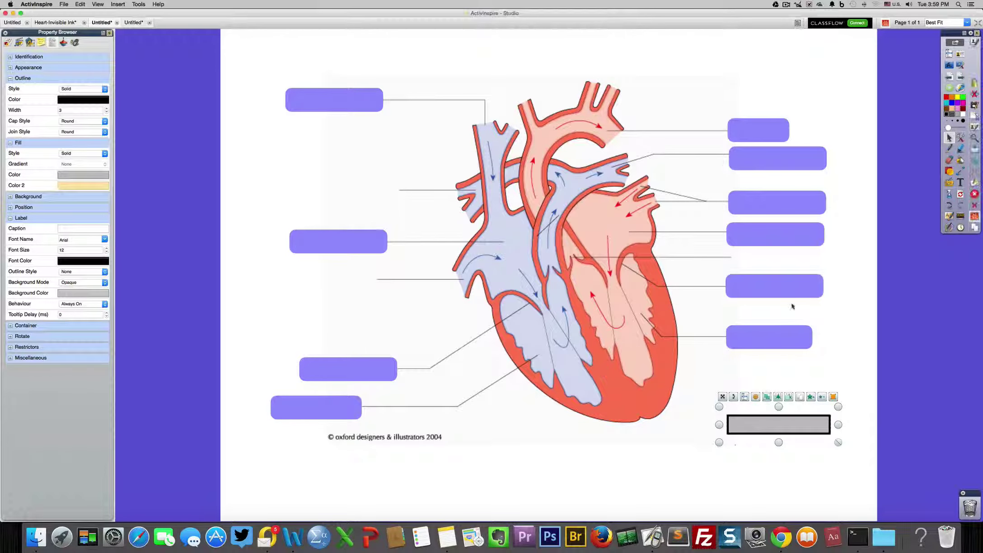
Choose Magic Ink at width 11 and select the grey box in the Object Browser
{"action": "left_click", "coordinate": [949, 228]}
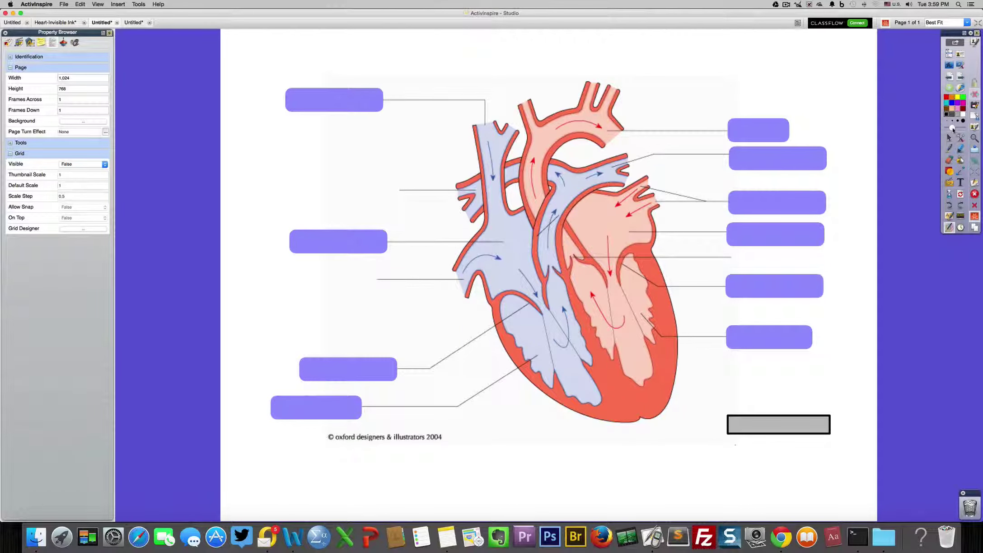
{"action": "left_click_drag", "start_coordinate": [952, 128], "coordinate": [950, 130]}
{"action": "left_click", "coordinate": [19, 42]}
{"action": "left_click", "coordinate": [30, 42]}
{"action": "left_click", "coordinate": [44, 143]}
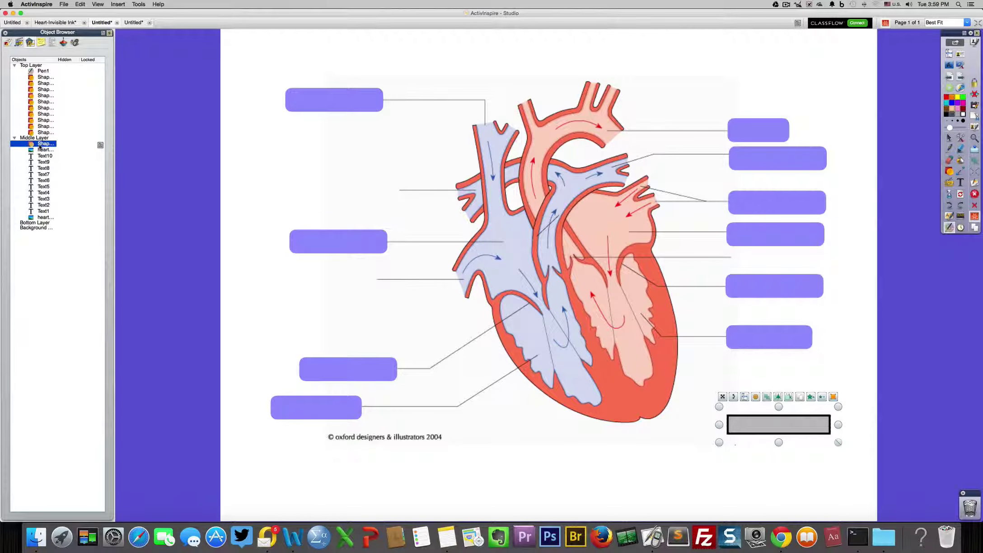
Move the grey box to the Top Layer and cover it with magic ink strokes
{"action": "left_click_drag", "start_coordinate": [40, 146], "coordinate": [43, 75]}
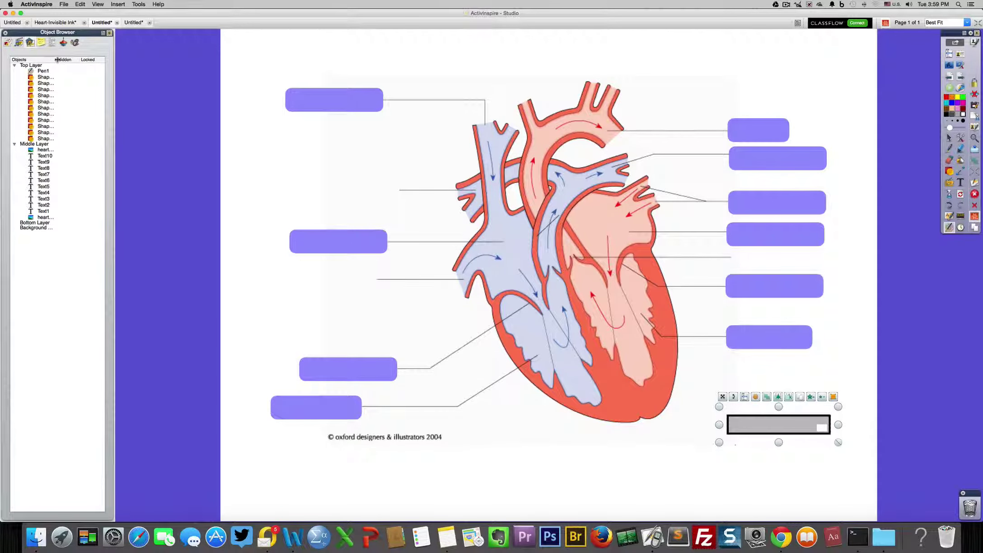
{"action": "left_click_drag", "start_coordinate": [821, 426], "coordinate": [744, 426]}
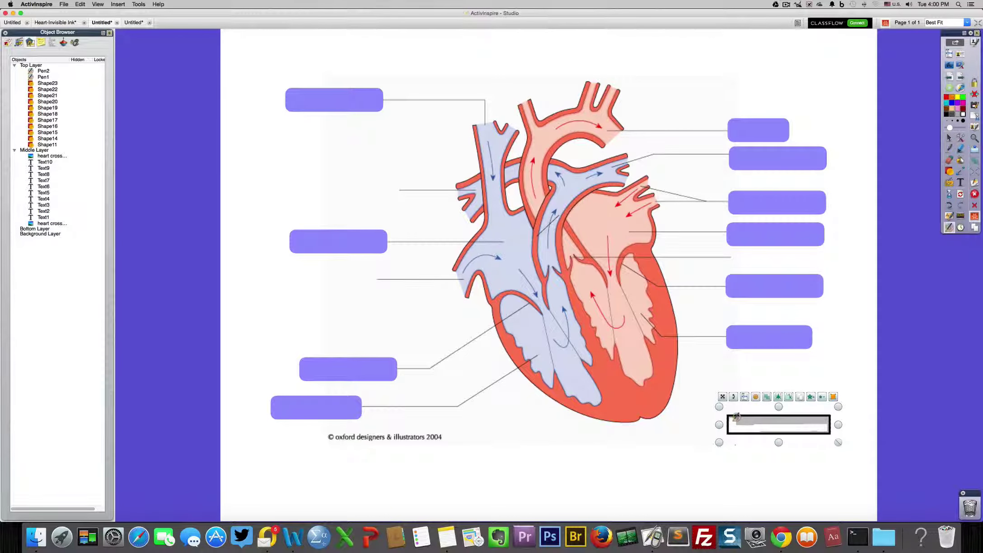
{"action": "left_click_drag", "start_coordinate": [737, 415], "coordinate": [745, 417]}
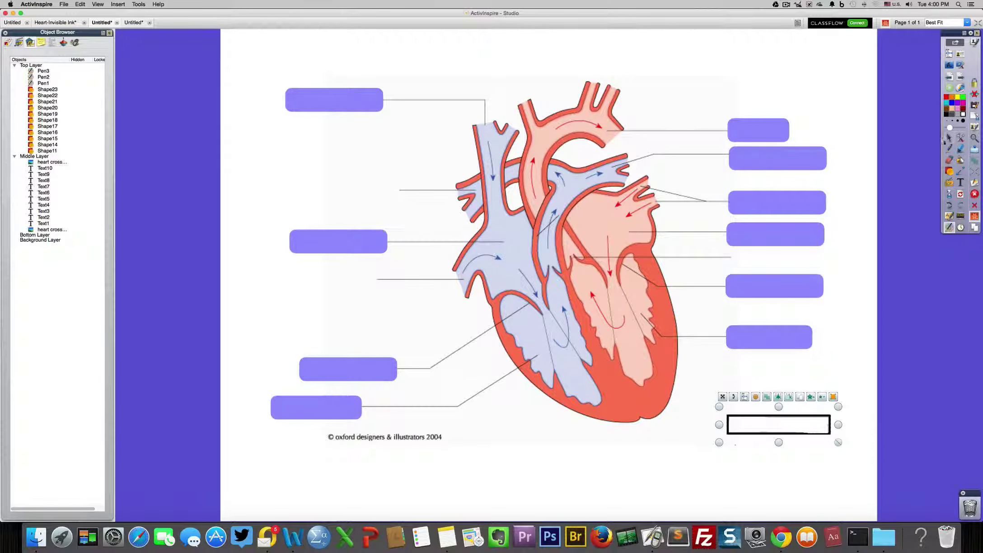
Group the grey box with its three magic-ink strokes and move the group below the heart's lower-left corner
{"action": "left_click", "coordinate": [949, 138]}
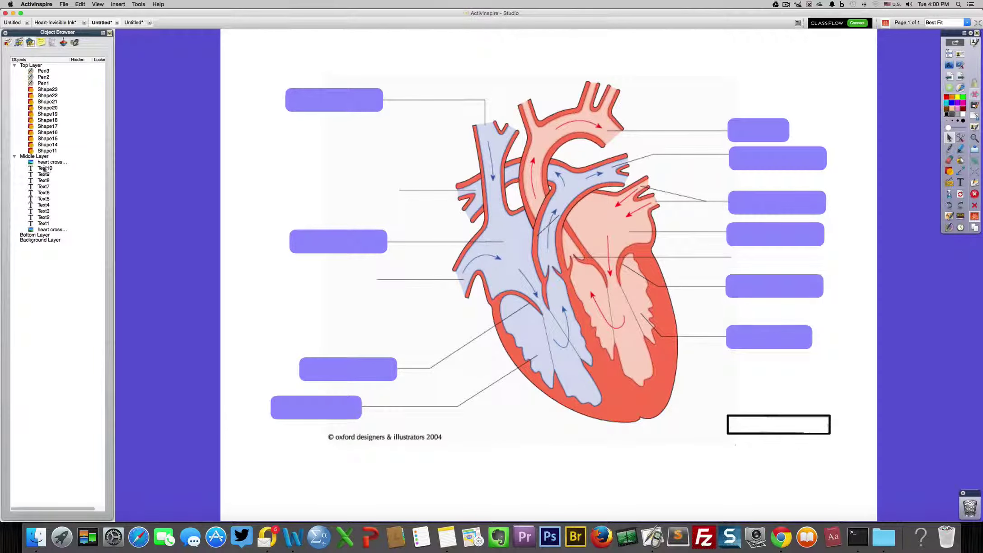
{"action": "left_click", "coordinate": [775, 430]}
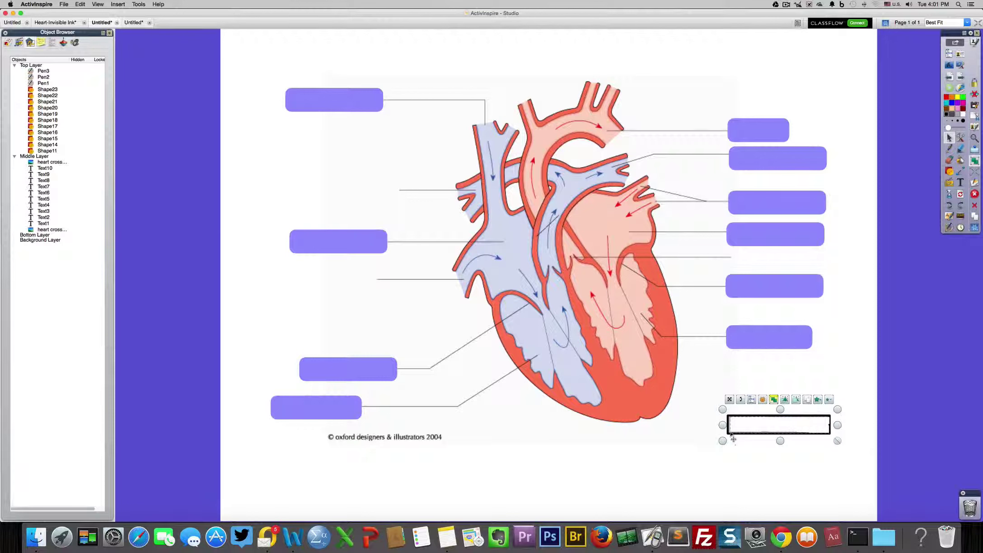
{"action": "left_click", "coordinate": [829, 453]}
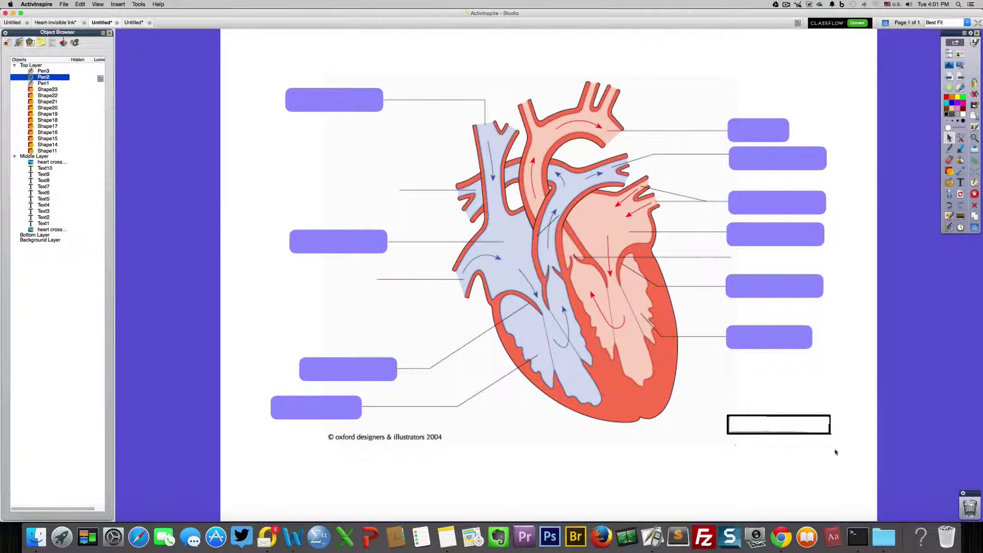
{"action": "left_click_drag", "start_coordinate": [836, 446], "coordinate": [757, 413]}
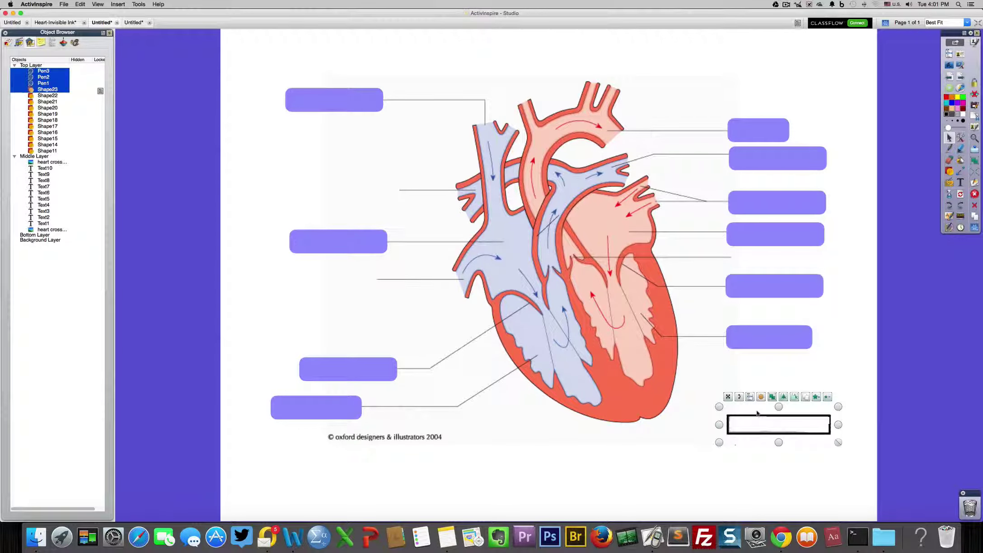
{"action": "left_click", "coordinate": [772, 397]}
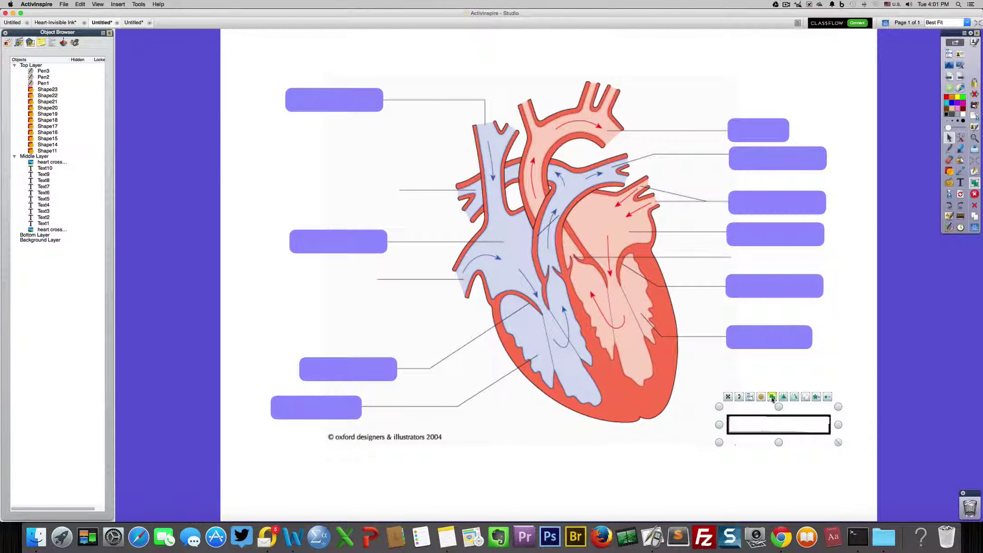
{"action": "left_click_drag", "start_coordinate": [783, 427], "coordinate": [347, 462]}
Make the top heart image fully transparent, then drag the reveal box to uncover labels like Pulmonary Artery
{"action": "left_click", "coordinate": [429, 264]}
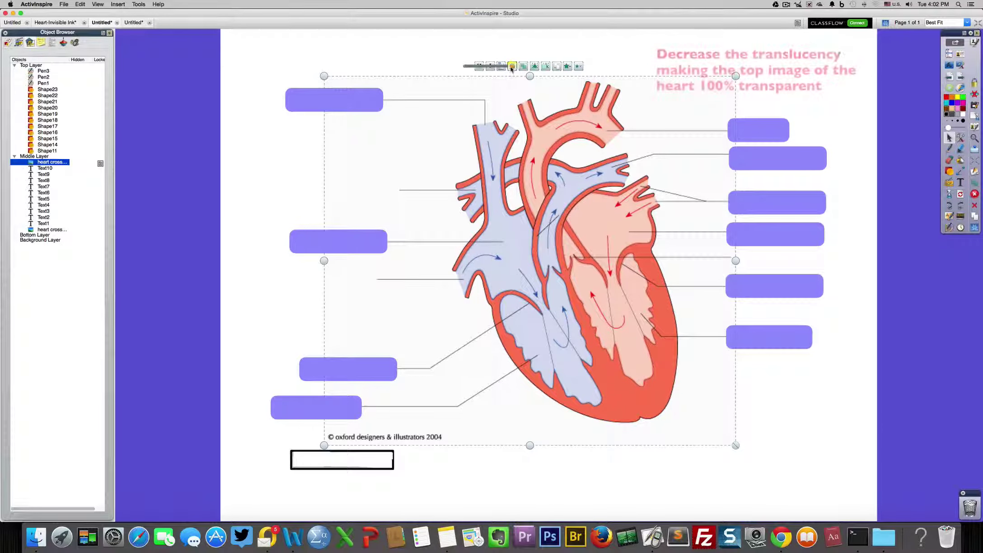
{"action": "left_click_drag", "start_coordinate": [512, 66], "coordinate": [455, 68]}
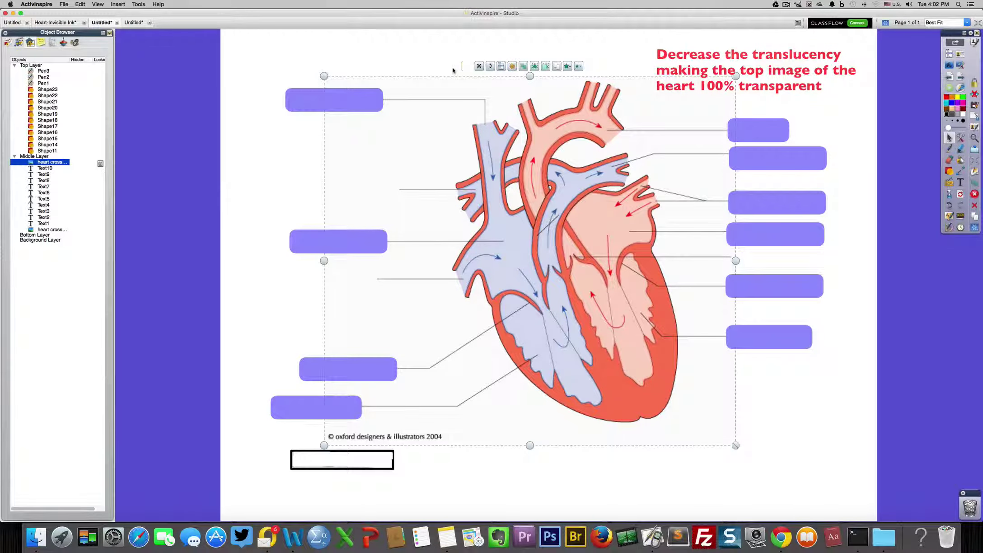
{"action": "left_click", "coordinate": [459, 479]}
{"action": "mouse_move", "coordinate": [353, 466]}
{"action": "left_mouse_down"}
{"action": "mouse_move", "coordinate": [325, 415]}
{"action": "mouse_move", "coordinate": [363, 375]}
{"action": "mouse_move", "coordinate": [346, 221]}
{"action": "mouse_move", "coordinate": [349, 112]}
{"action": "mouse_move", "coordinate": [502, 71]}
{"action": "mouse_move", "coordinate": [718, 93]}
{"action": "mouse_move", "coordinate": [786, 149]}
{"action": "mouse_move", "coordinate": [782, 430]}
{"action": "left_mouse_up"}
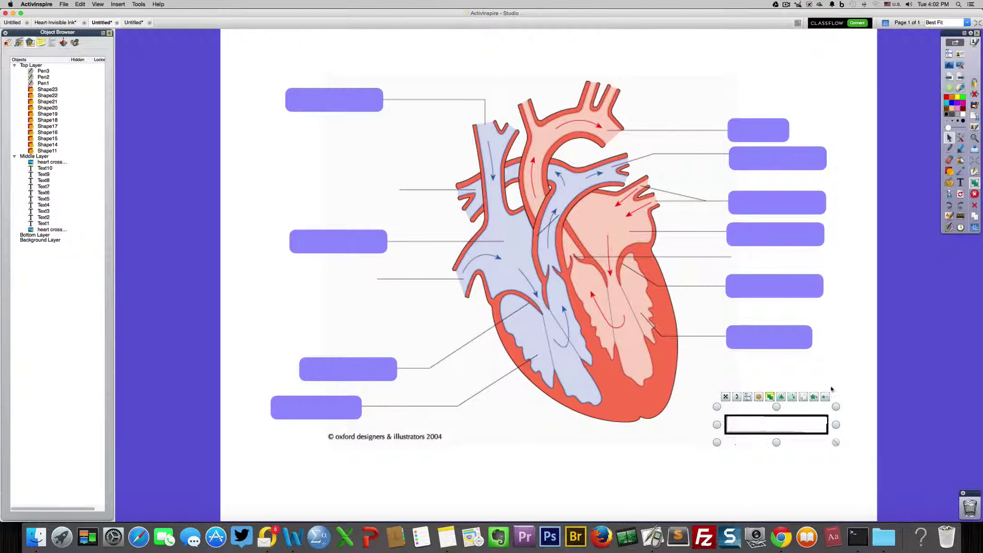
{"action": "left_click", "coordinate": [834, 384]}
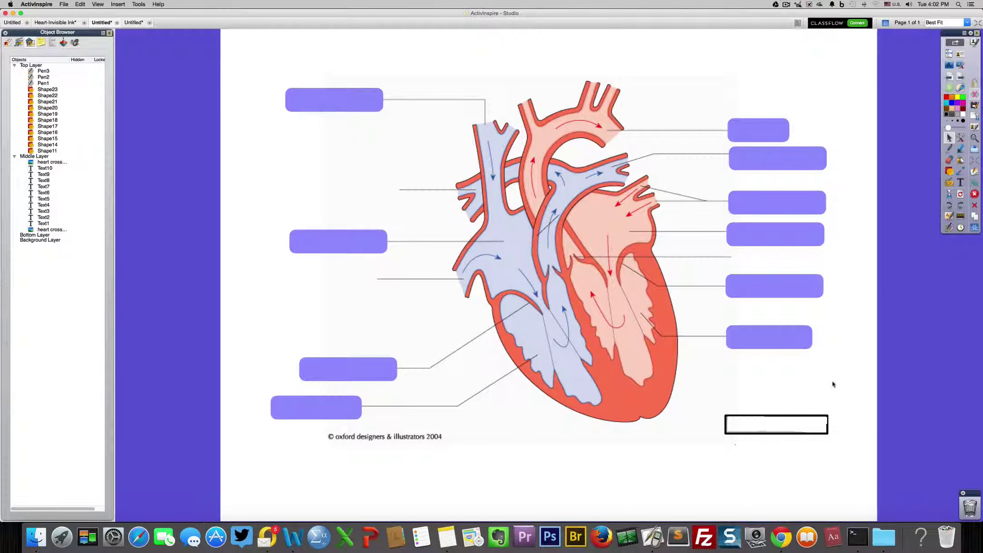